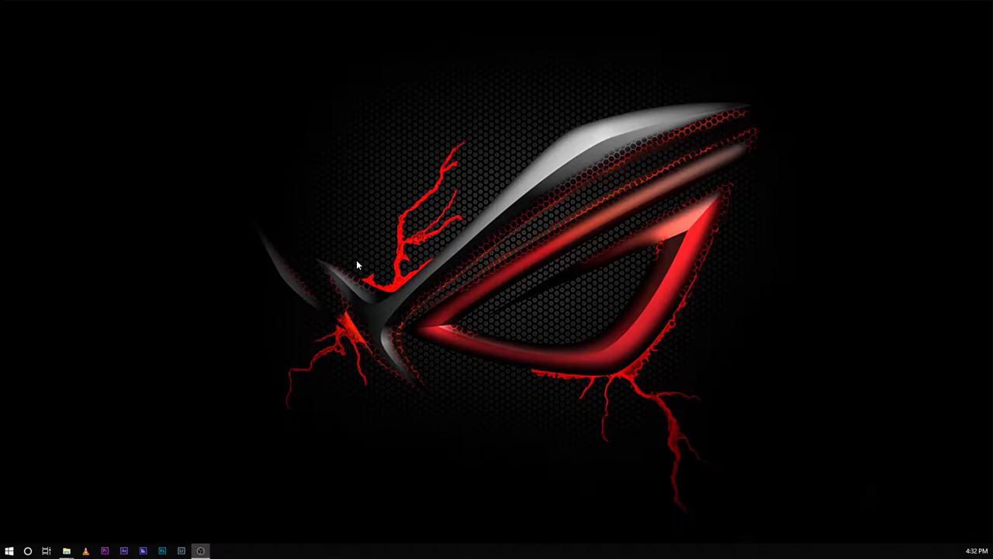
Launch Premiere Pro, start a new project named 'Test' and browse for its save location.
{"action": "left_click", "coordinate": [105, 550]}
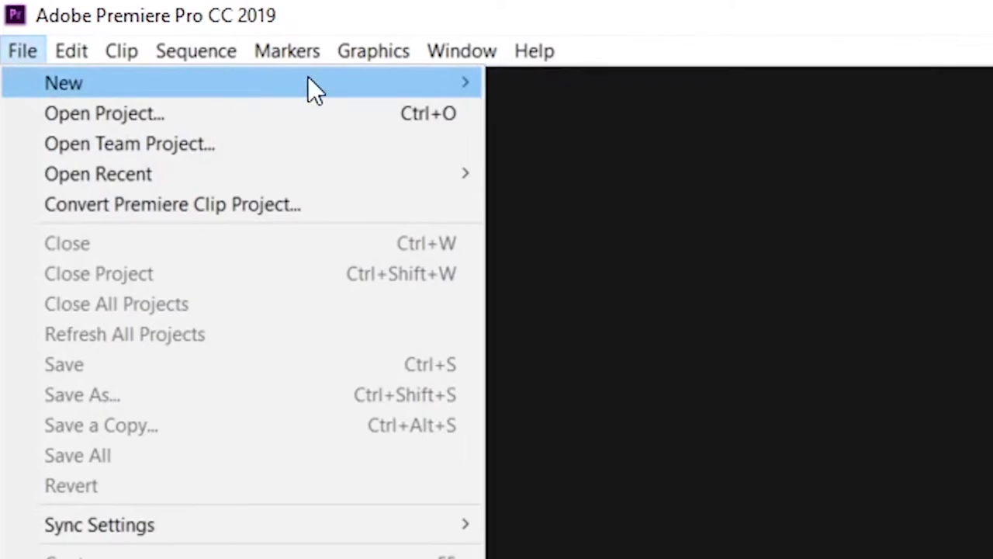
{"action": "mouse_move", "coordinate": [380, 85]}
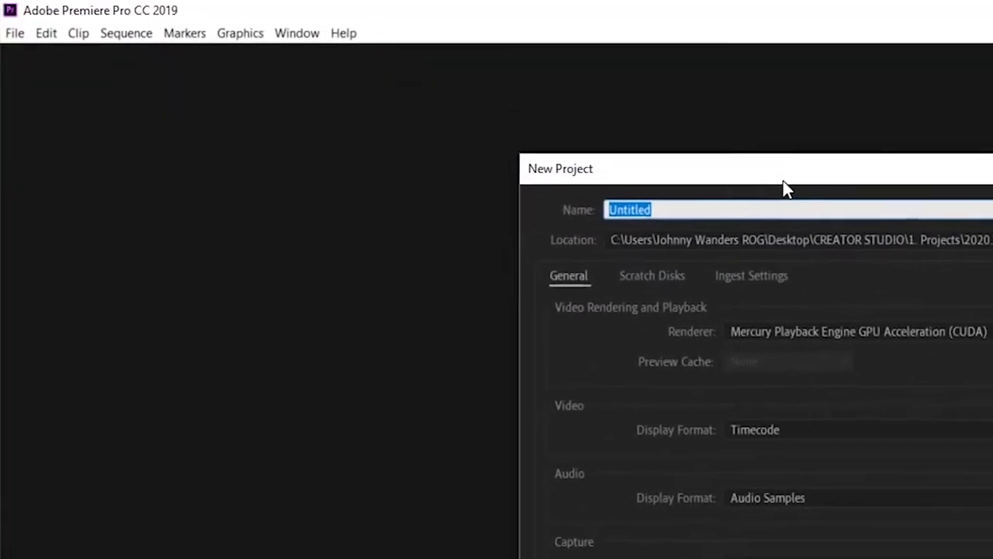
{"action": "type", "text": "T"}
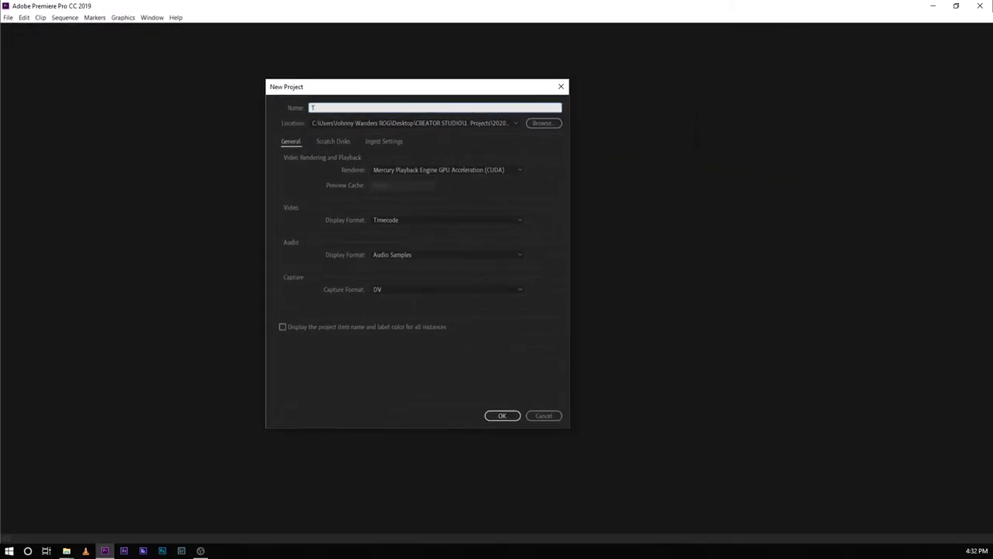
{"action": "type", "text": "est"}
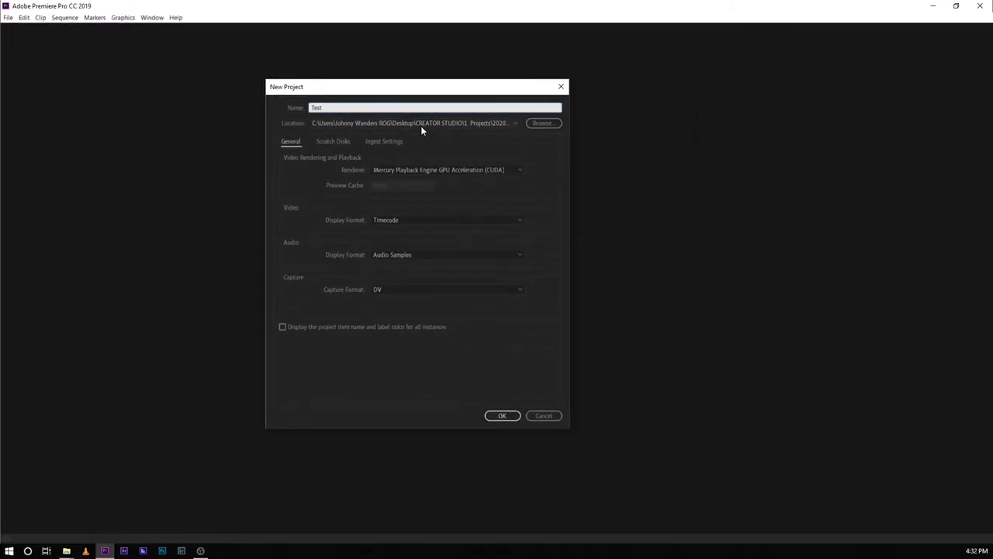
{"action": "left_click", "coordinate": [532, 123]}
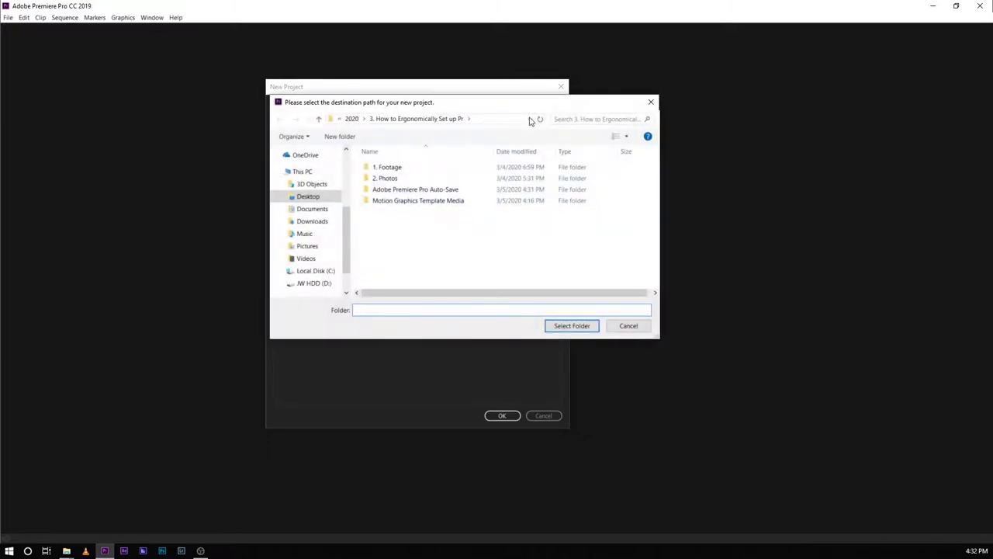
Choose Desktop > CREATOR STUDIO as the Test project's save folder.
{"action": "left_click_drag", "start_coordinate": [519, 106], "coordinate": [673, 116]}
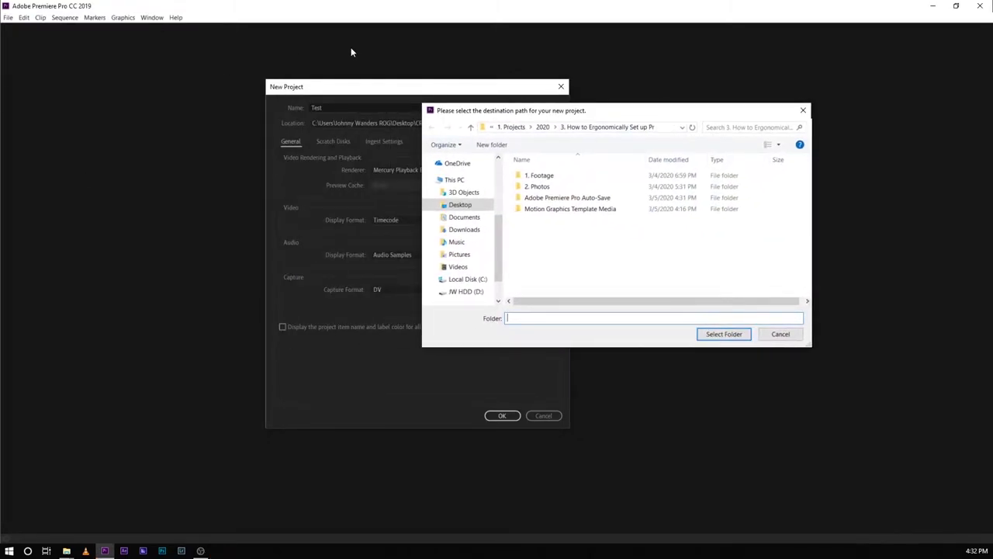
{"action": "left_click_drag", "start_coordinate": [630, 113], "coordinate": [649, 100]}
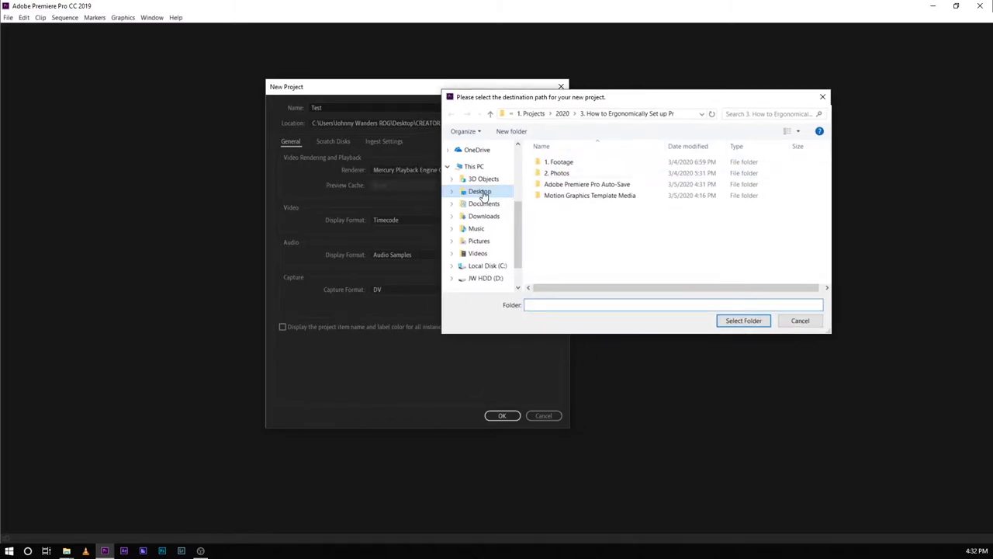
{"action": "left_click", "coordinate": [482, 192]}
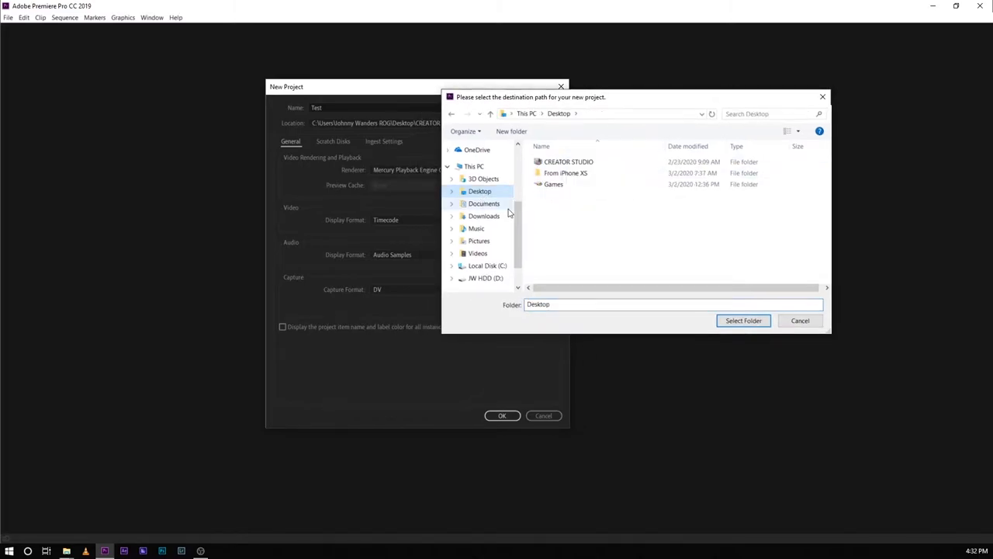
{"action": "double_click", "coordinate": [589, 163]}
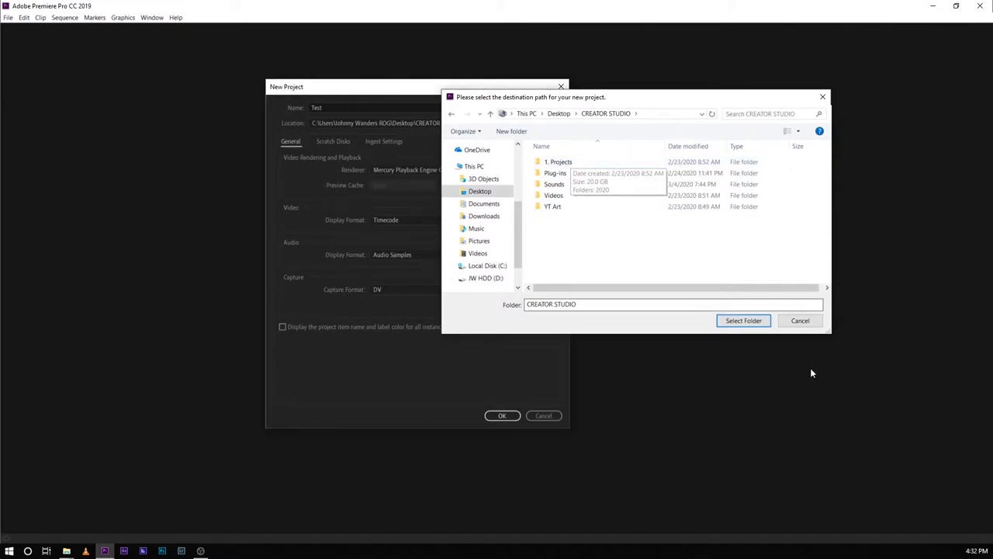
{"action": "left_click", "coordinate": [745, 321]}
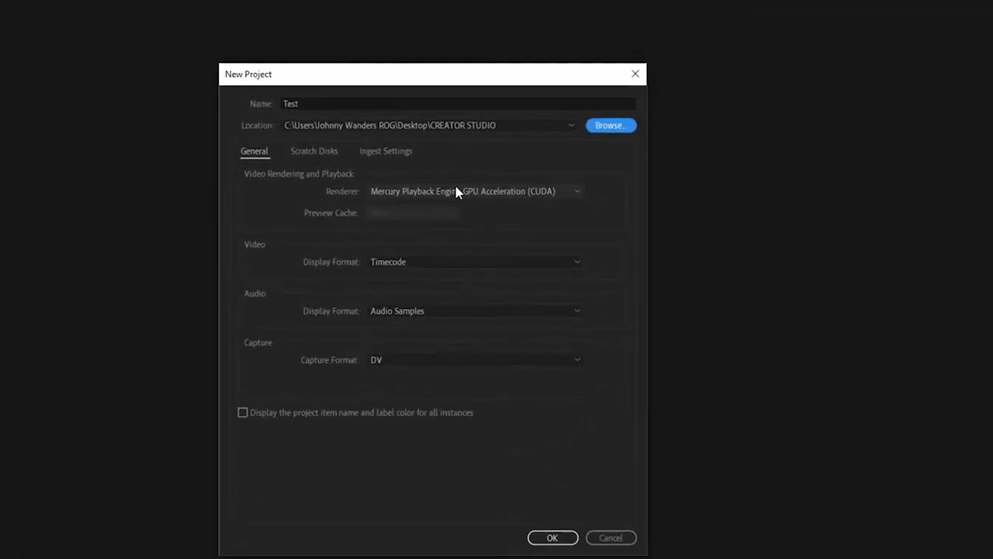
Try the OpenCL renderer, then settle on Mercury Playback Engine GPU Acceleration (CUDA).
{"action": "left_click", "coordinate": [457, 191]}
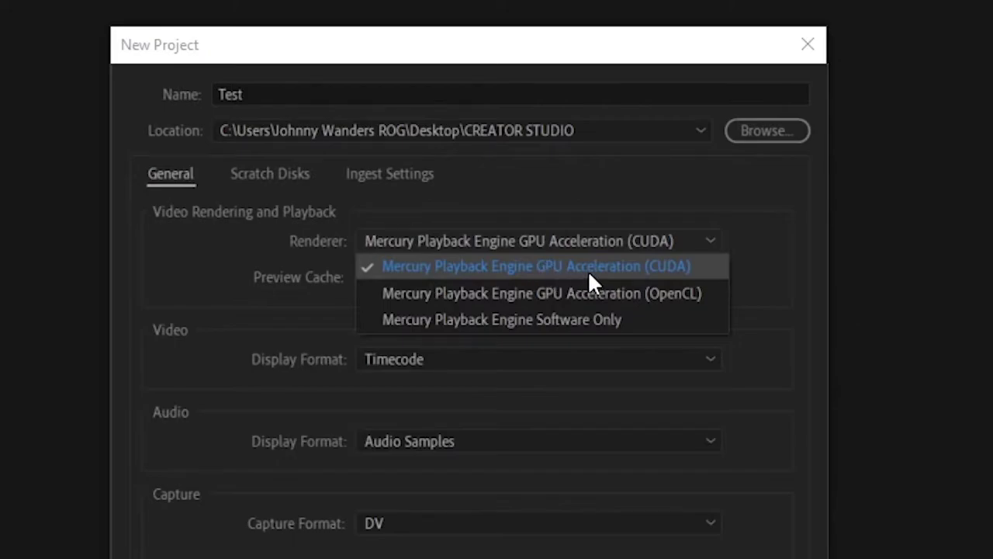
{"action": "left_click", "coordinate": [613, 293]}
{"action": "left_click", "coordinate": [674, 243]}
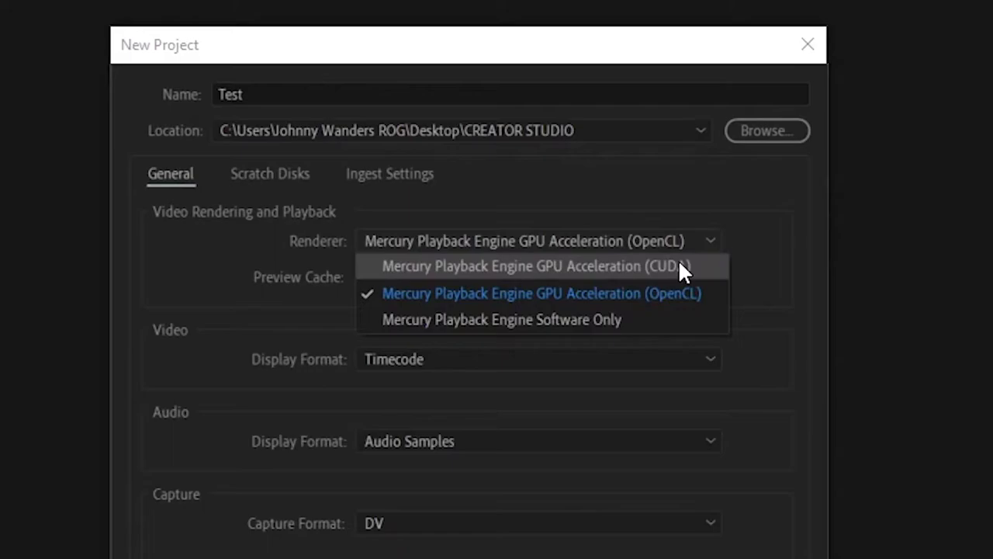
{"action": "left_click", "coordinate": [683, 233]}
{"action": "left_click", "coordinate": [679, 242]}
{"action": "left_click", "coordinate": [632, 266]}
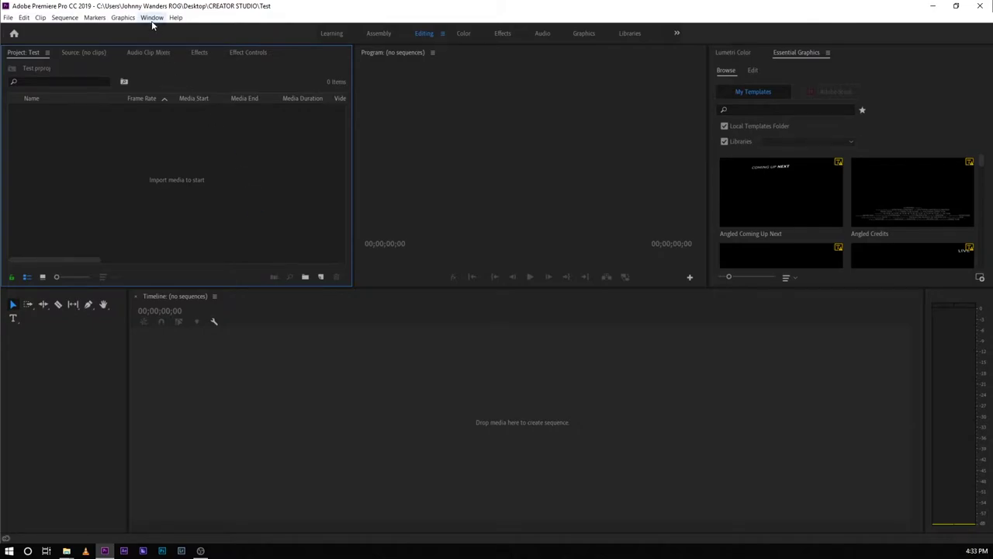
{"action": "left_click", "coordinate": [152, 19]}
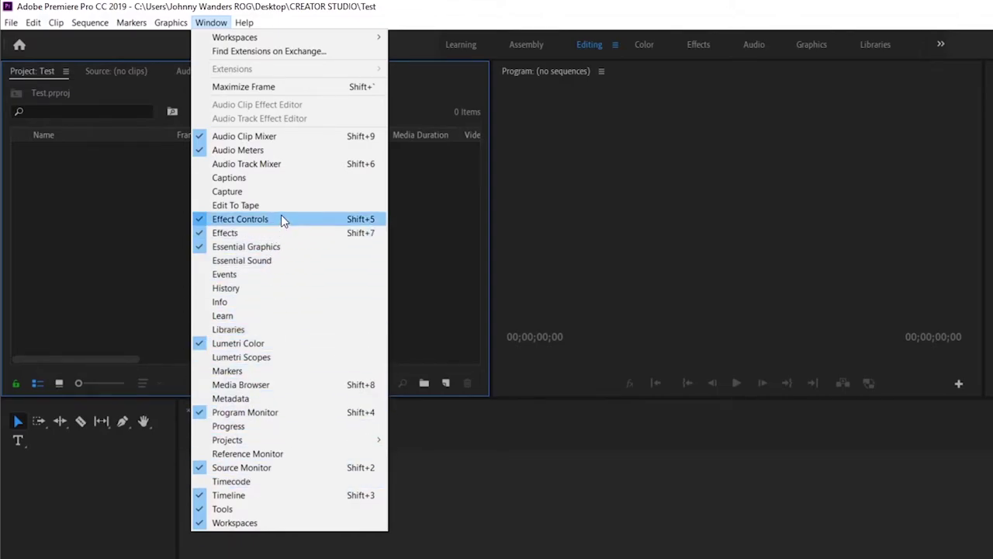
{"action": "left_click", "coordinate": [313, 136]}
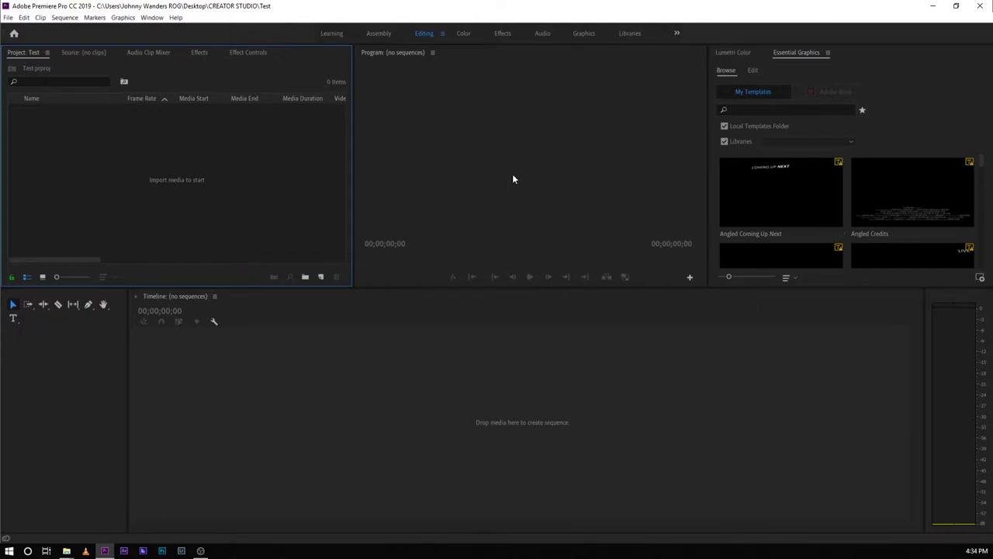
{"action": "left_click", "coordinate": [46, 53]}
Undock the Project panel and redock it lower-left, widened beside the tools.
{"action": "left_click", "coordinate": [65, 65]}
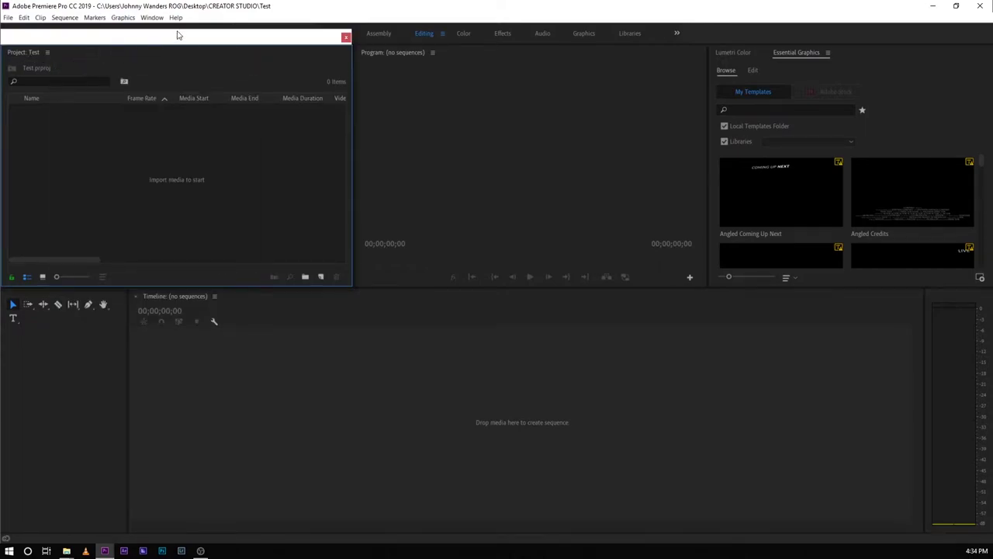
{"action": "left_click_drag", "start_coordinate": [177, 35], "coordinate": [324, 70]}
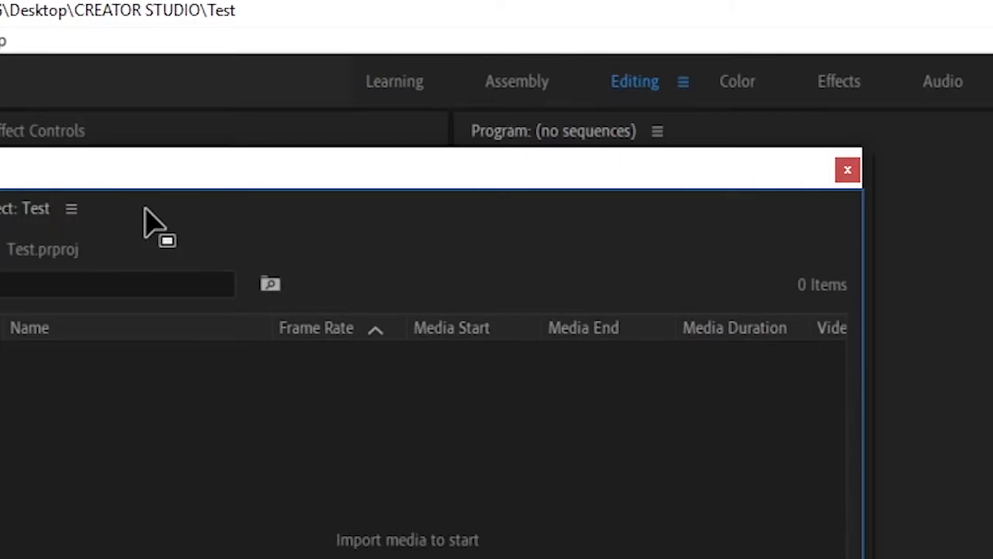
{"action": "left_click_drag", "start_coordinate": [145, 209], "coordinate": [13, 348]}
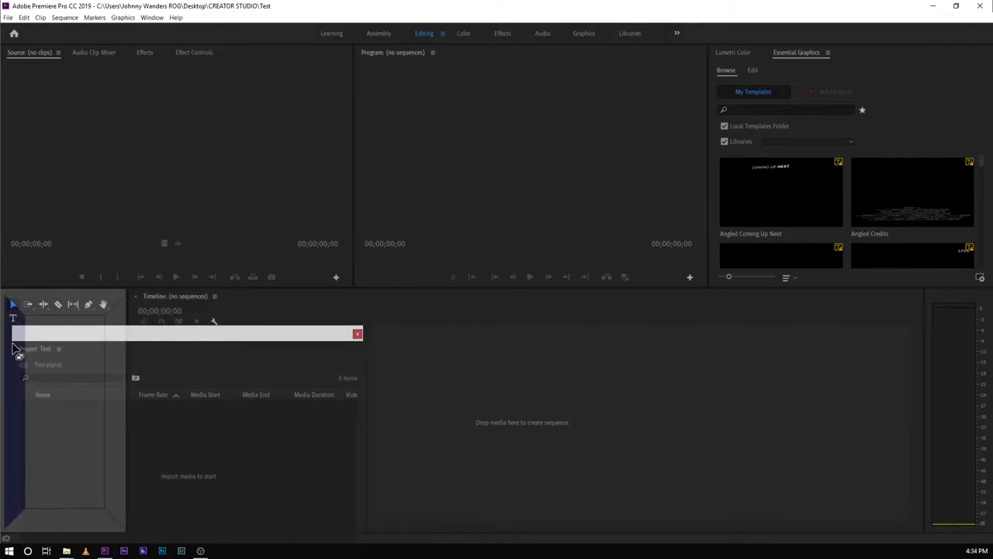
{"action": "left_click_drag", "start_coordinate": [12, 342], "coordinate": [9, 348]}
{"action": "left_click_drag", "start_coordinate": [64, 362], "coordinate": [207, 363]}
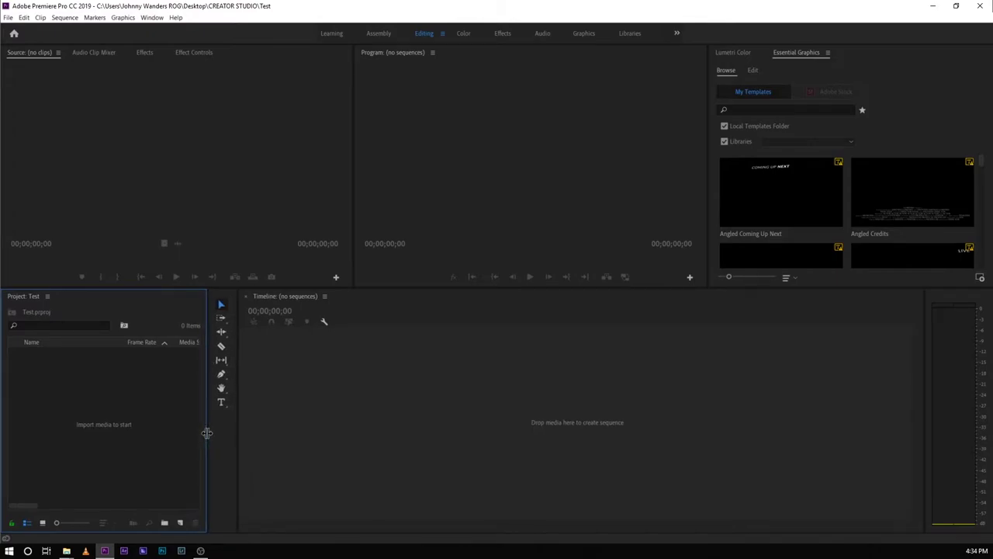
{"action": "left_click_drag", "start_coordinate": [207, 433], "coordinate": [204, 432]}
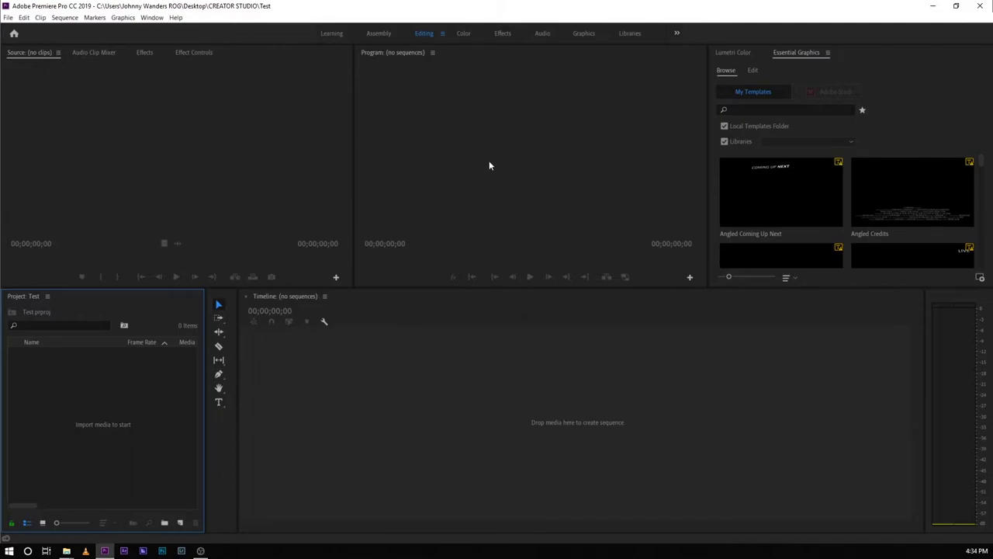
Resize the Source, Program and Essential Graphics panels by dragging their dividers.
{"action": "left_click_drag", "start_coordinate": [354, 171], "coordinate": [358, 170]}
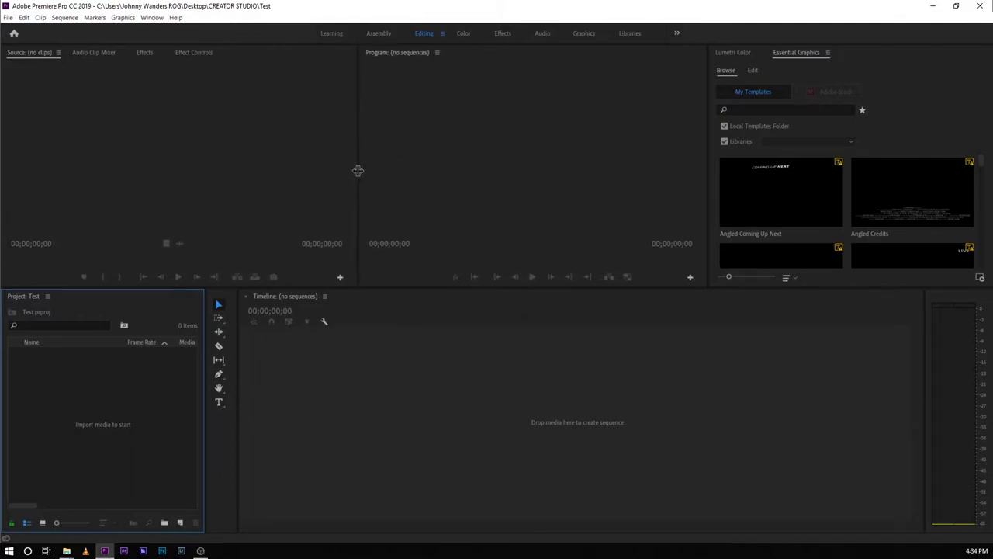
{"action": "left_click_drag", "start_coordinate": [710, 202], "coordinate": [785, 212]}
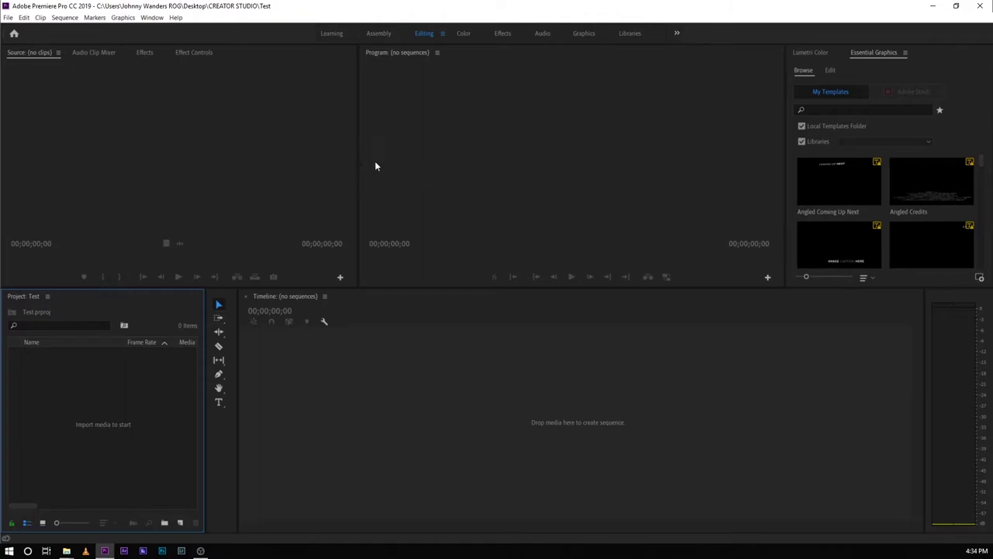
{"action": "left_click_drag", "start_coordinate": [359, 167], "coordinate": [383, 170]}
{"action": "left_click_drag", "start_coordinate": [787, 197], "coordinate": [754, 194]}
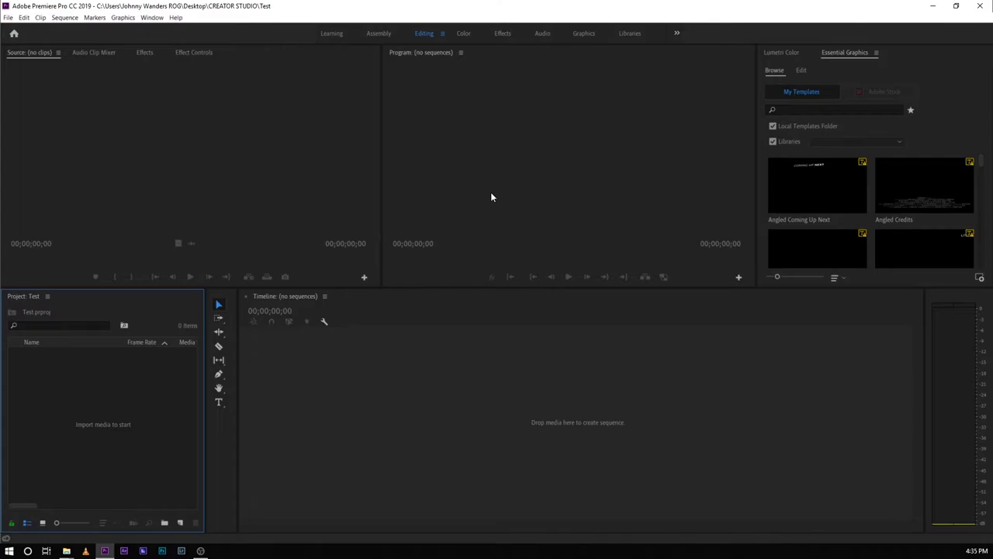
{"action": "left_click_drag", "start_coordinate": [381, 171], "coordinate": [372, 169]}
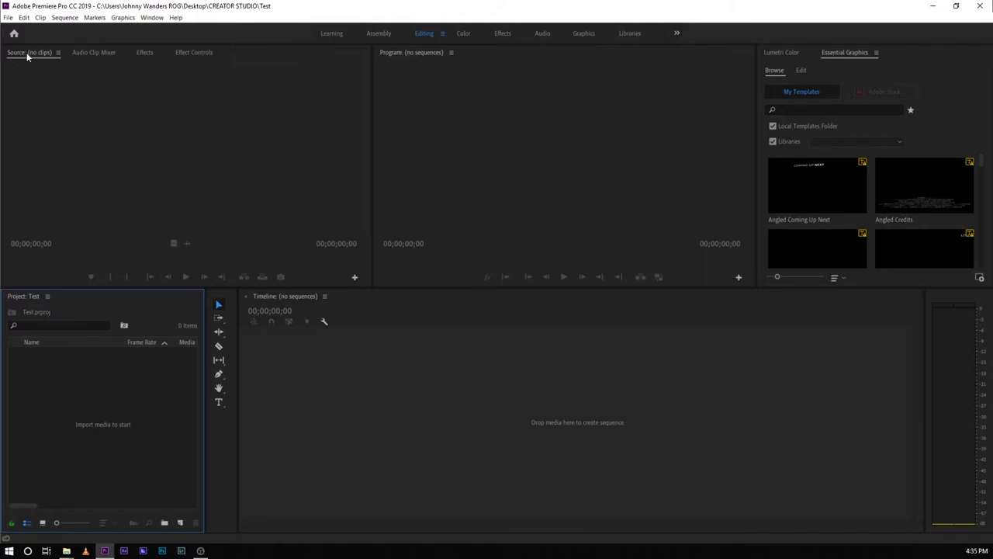
Import GH010061.MP4 from File Explorer into the Project panel.
{"action": "key", "text": "super+e"}
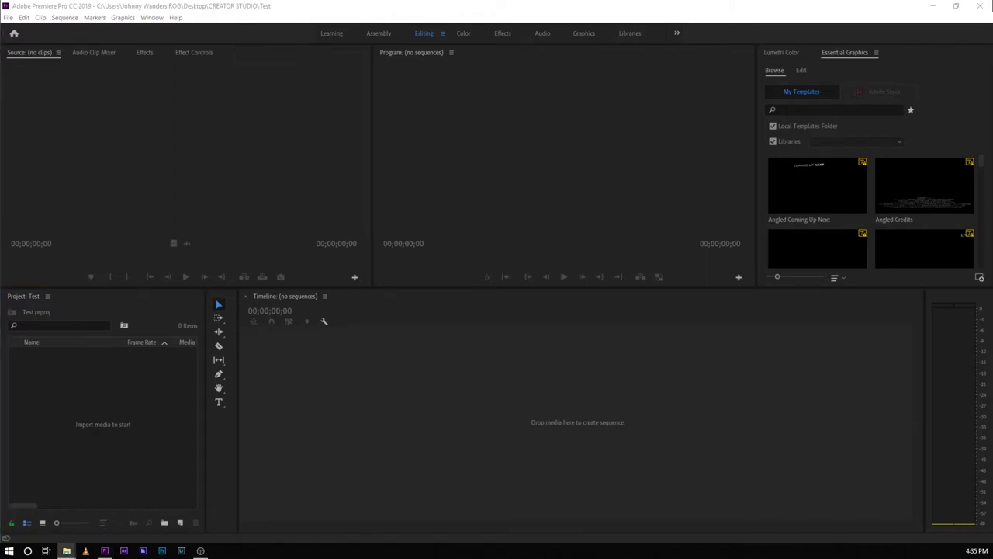
{"action": "left_click_drag", "start_coordinate": [0, 256], "coordinate": [112, 424]}
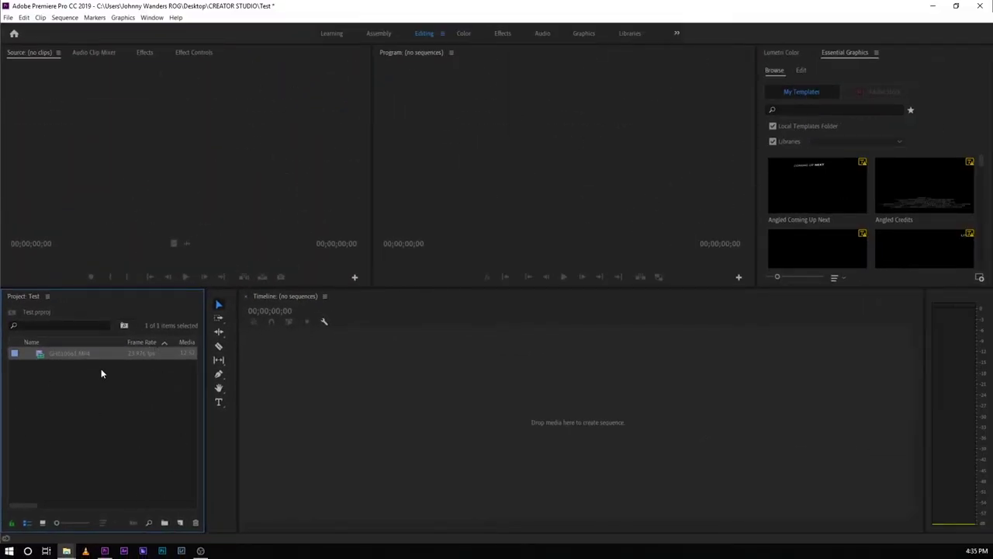
Preview GH010061.MP4 in the Source monitor, stopping playback at 12:52:41:03.
{"action": "double_click", "coordinate": [42, 355]}
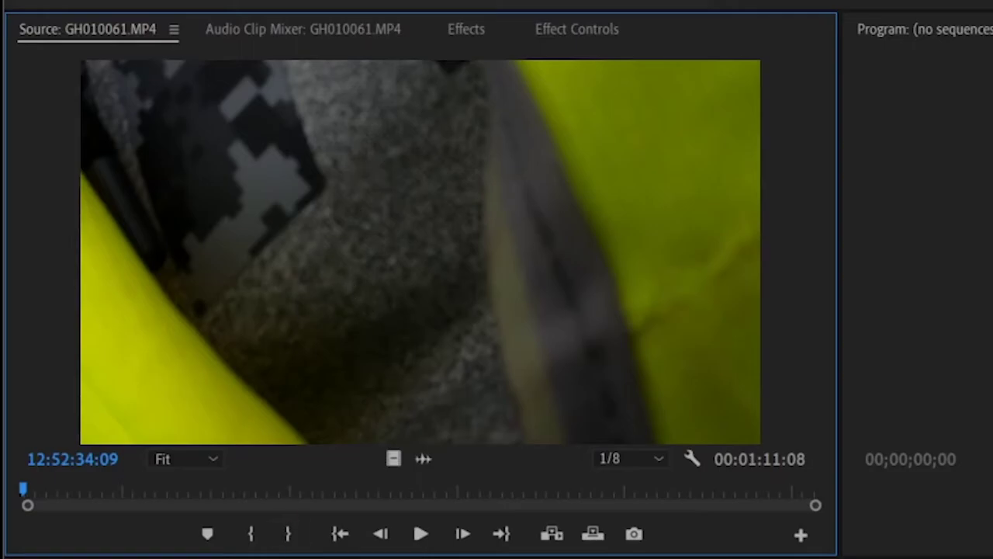
{"action": "left_click", "coordinate": [426, 539]}
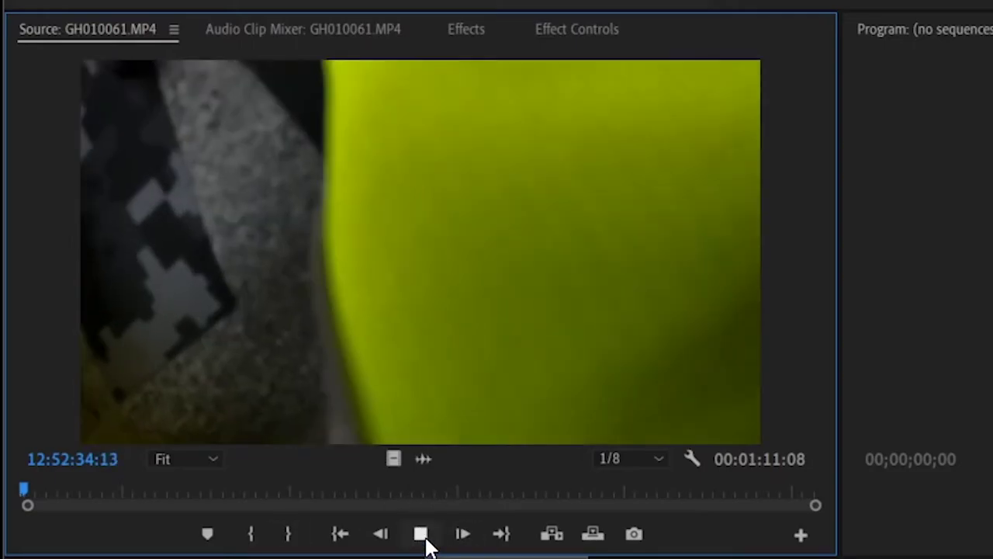
{"action": "left_click", "coordinate": [426, 539]}
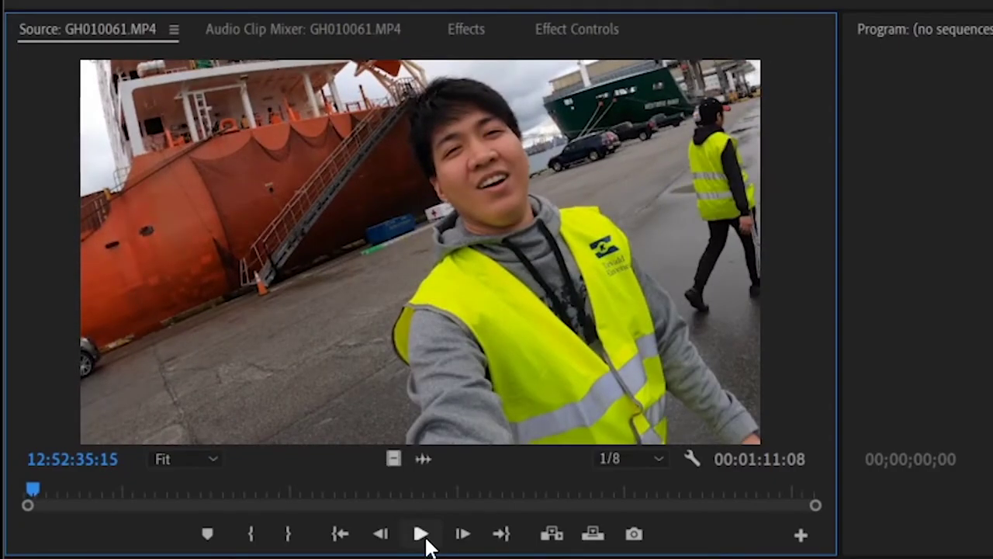
{"action": "left_click", "coordinate": [426, 538]}
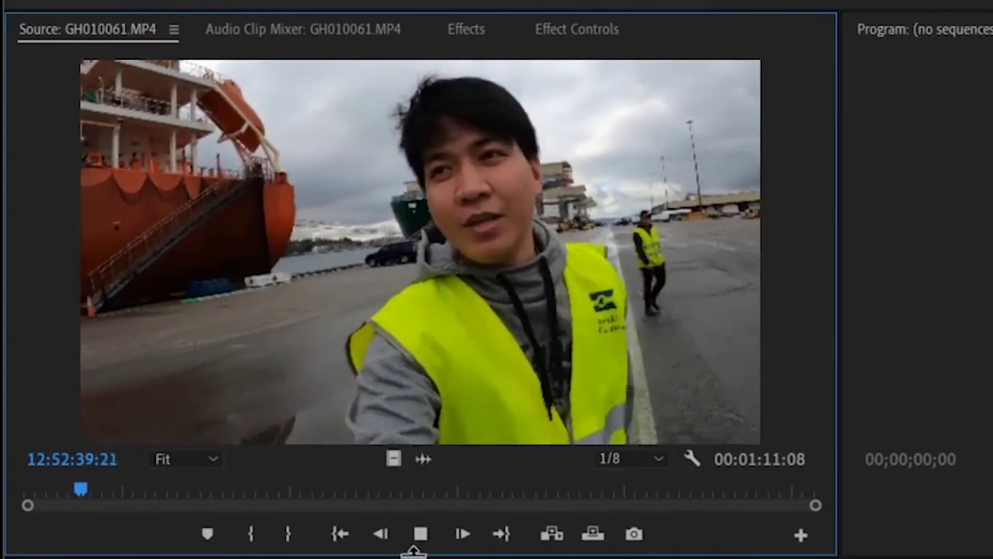
{"action": "left_click", "coordinate": [421, 537]}
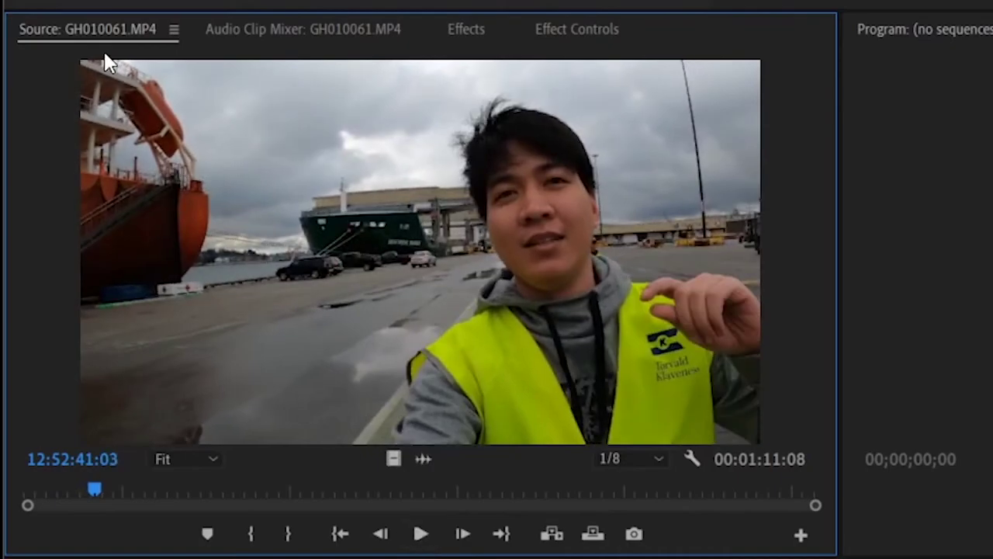
Create sequence GH010061 from the clip and set its Audio 1 clip level to 1.7.
{"action": "left_click", "coordinate": [268, 33]}
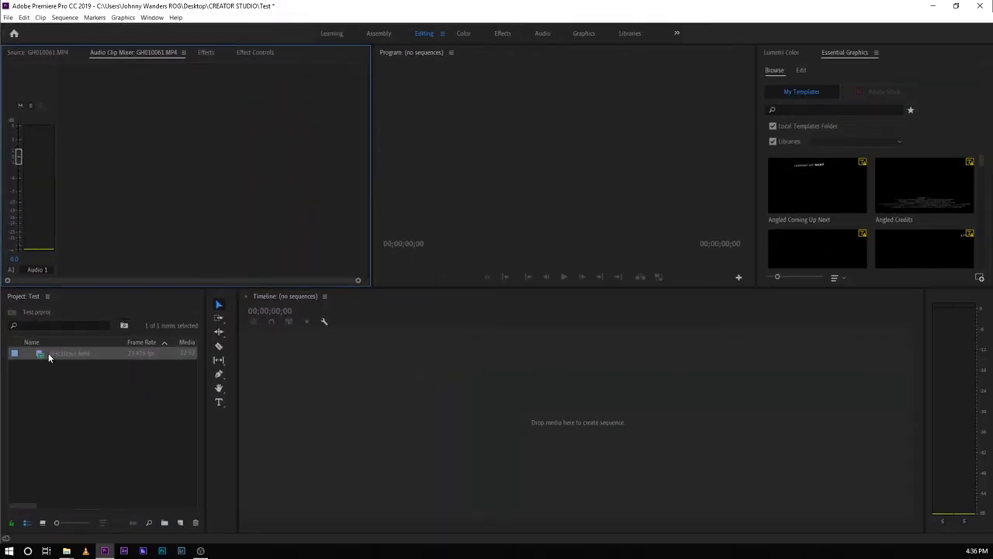
{"action": "left_click_drag", "start_coordinate": [48, 357], "coordinate": [278, 403]}
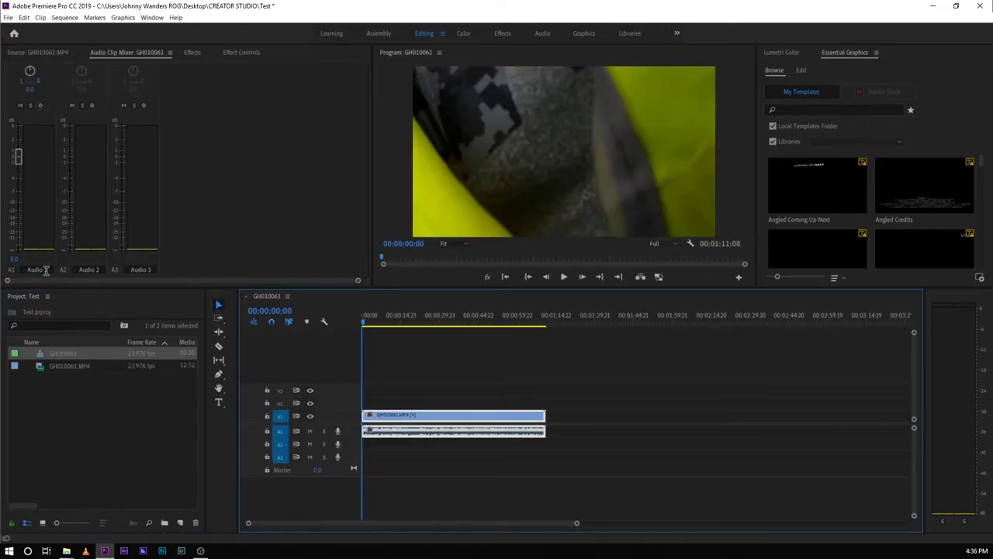
{"action": "left_click", "coordinate": [12, 260]}
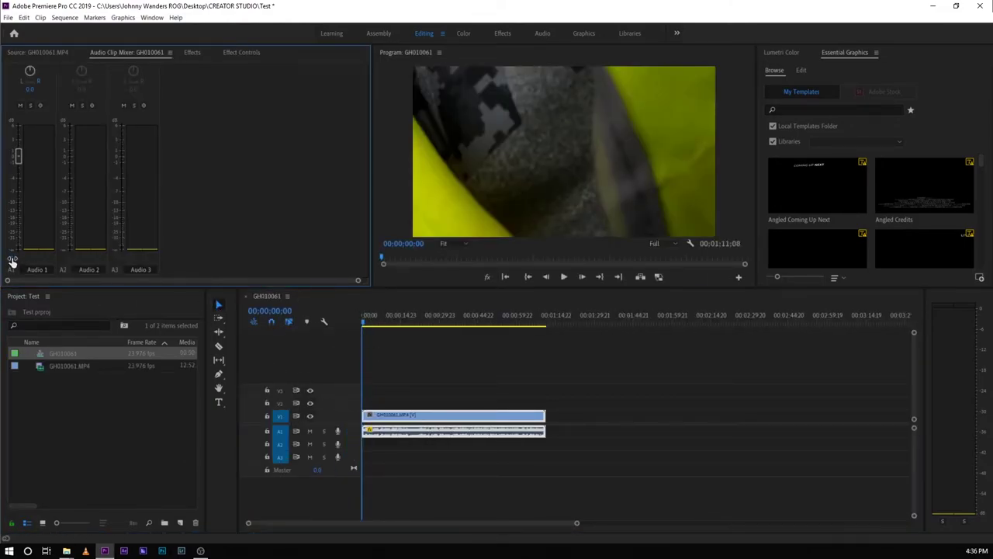
{"action": "left_click_drag", "start_coordinate": [18, 154], "coordinate": [25, 194]}
{"action": "left_click", "coordinate": [192, 52]}
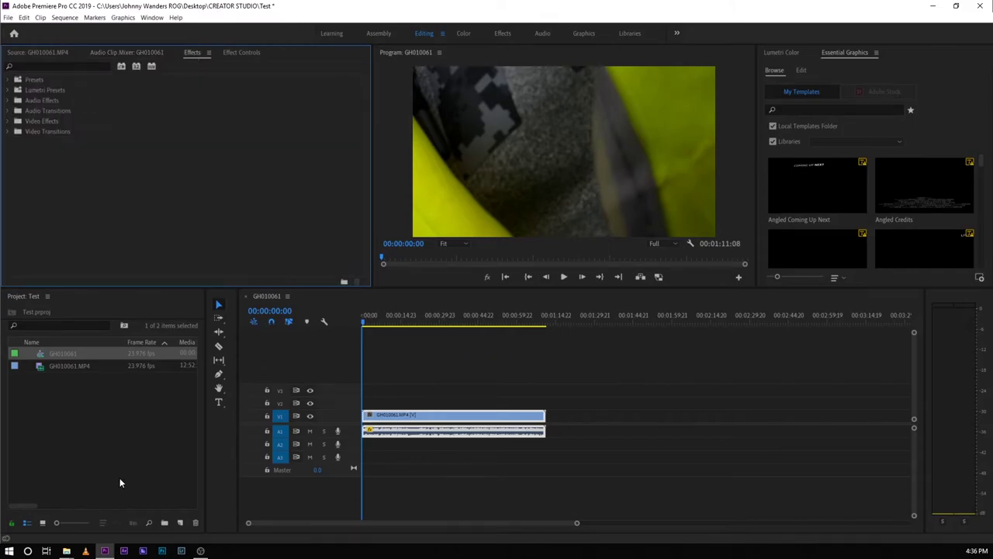
Create an Adjustment Layer and place it on track V2 spanning the GH010061 clip.
{"action": "left_click", "coordinate": [181, 522]}
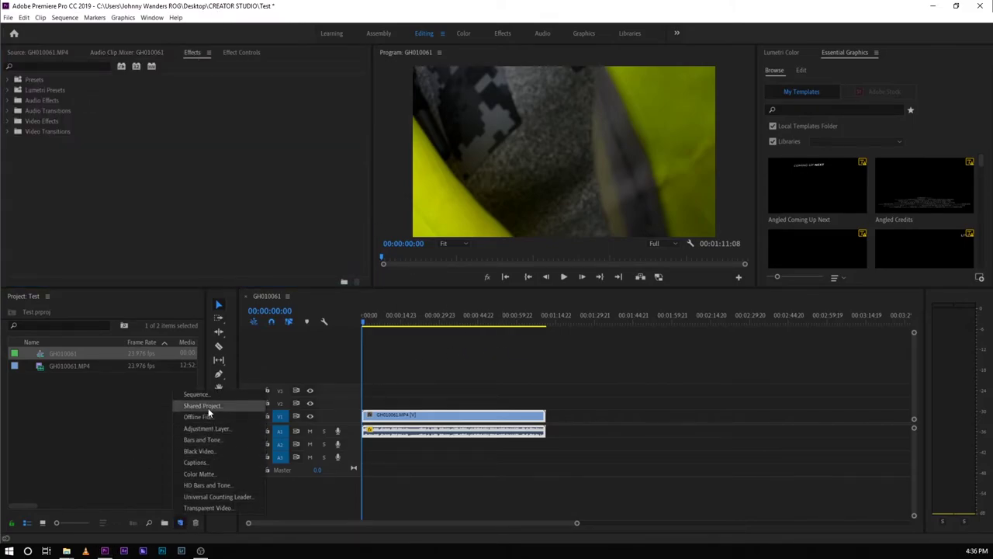
{"action": "left_click", "coordinate": [206, 429]}
{"action": "key", "text": "Return"}
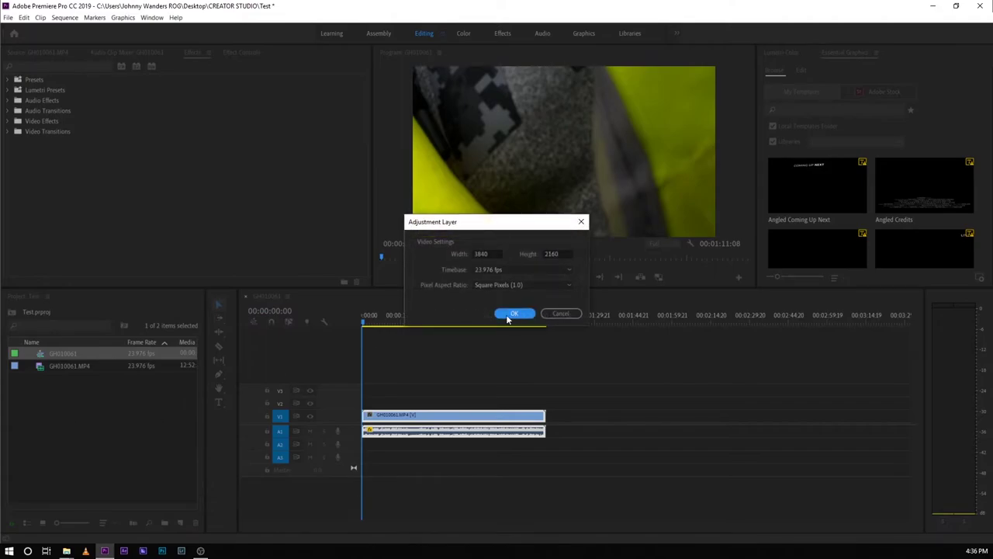
{"action": "left_click_drag", "start_coordinate": [66, 354], "coordinate": [367, 405]}
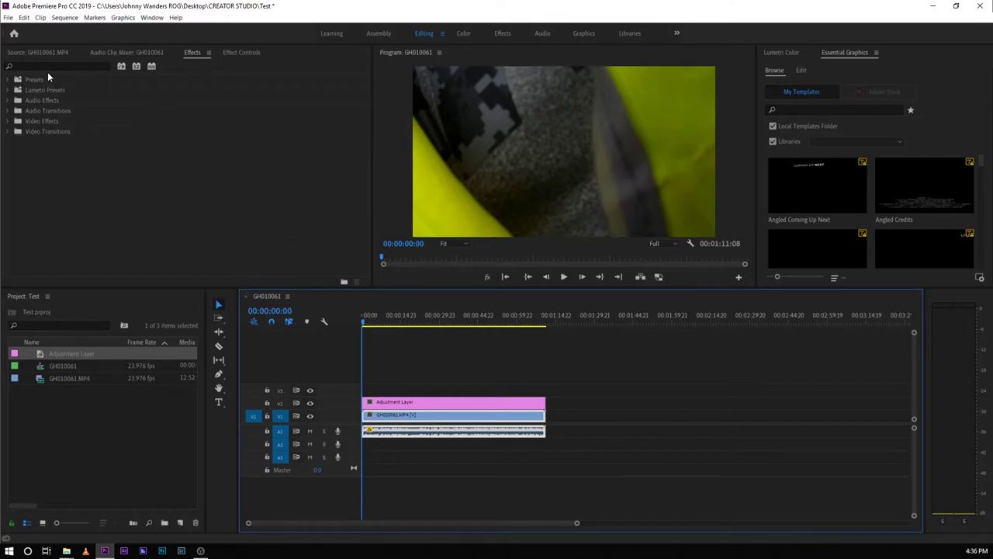
{"action": "left_click", "coordinate": [8, 80]}
Search the effects for 'crop' and apply Crop to the Adjustment Layer.
{"action": "left_click", "coordinate": [13, 90]}
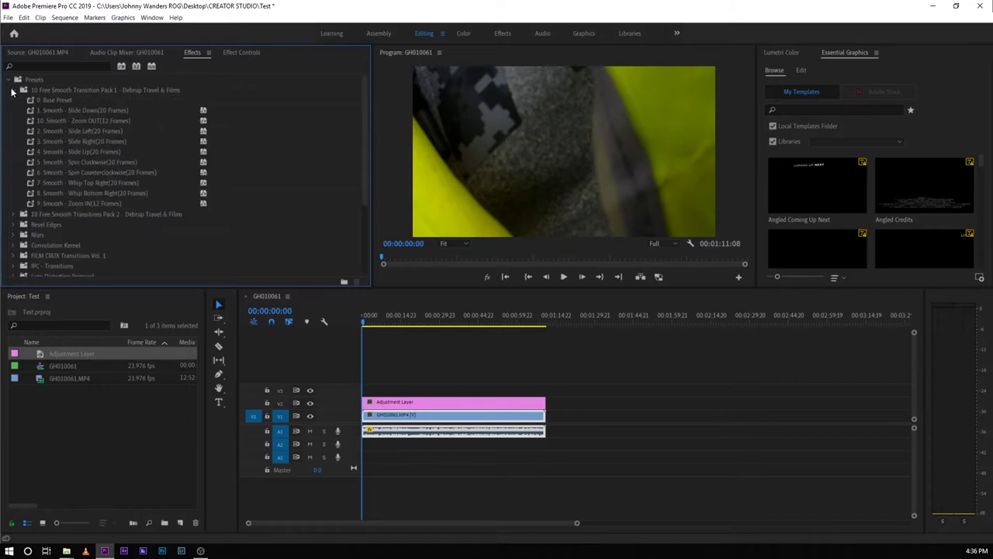
{"action": "left_click", "coordinate": [12, 90]}
{"action": "left_click", "coordinate": [8, 81]}
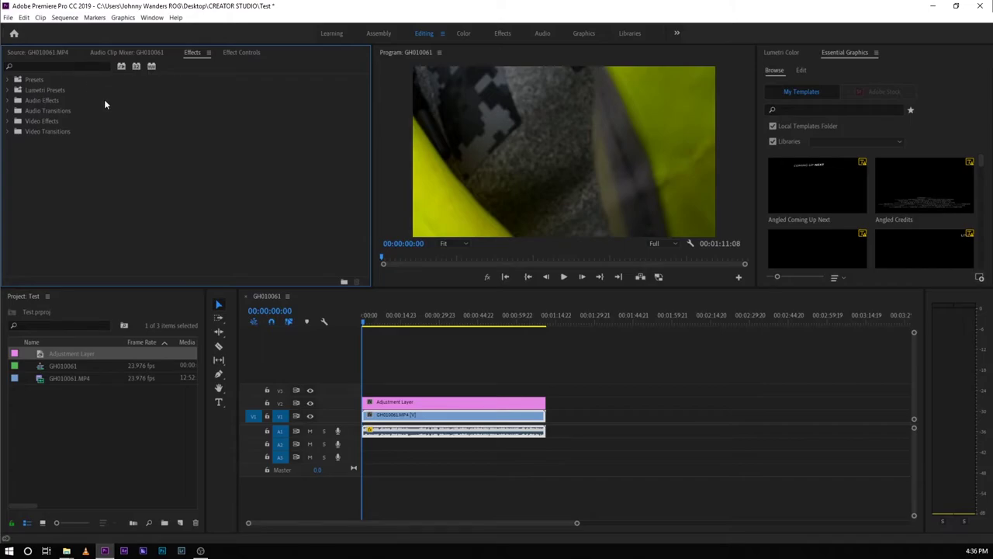
{"action": "left_click", "coordinate": [52, 64]}
{"action": "type", "text": "crop"}
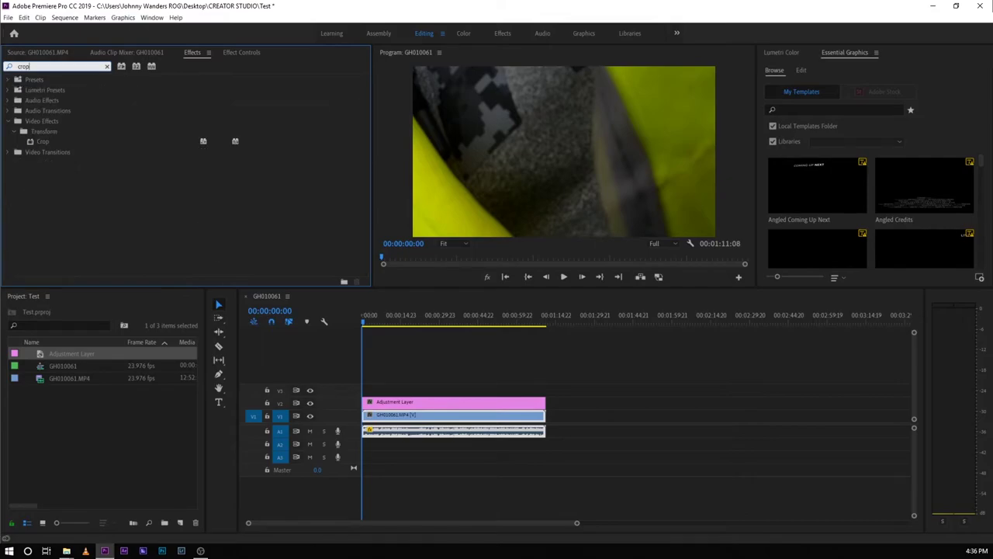
{"action": "left_click_drag", "start_coordinate": [42, 141], "coordinate": [450, 401]}
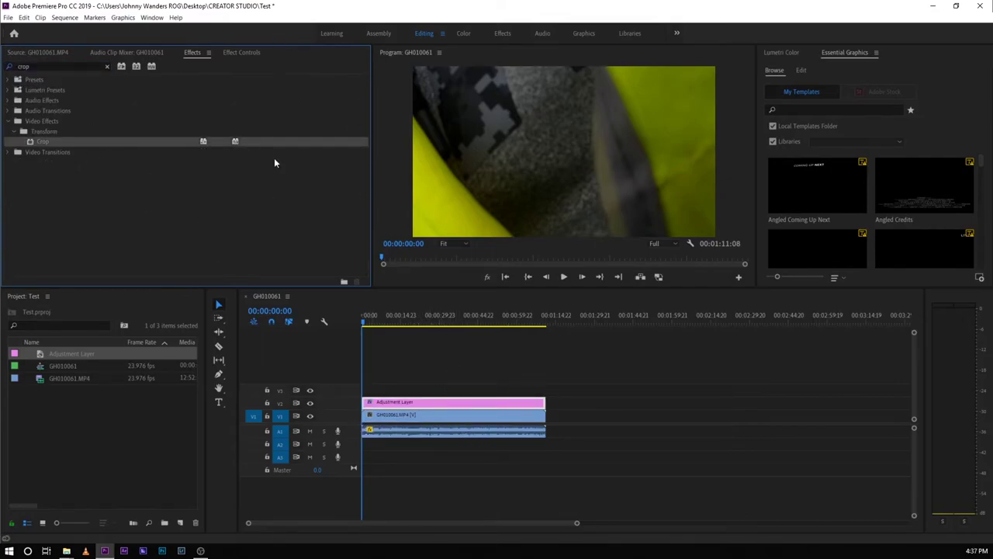
{"action": "left_click", "coordinate": [241, 52]}
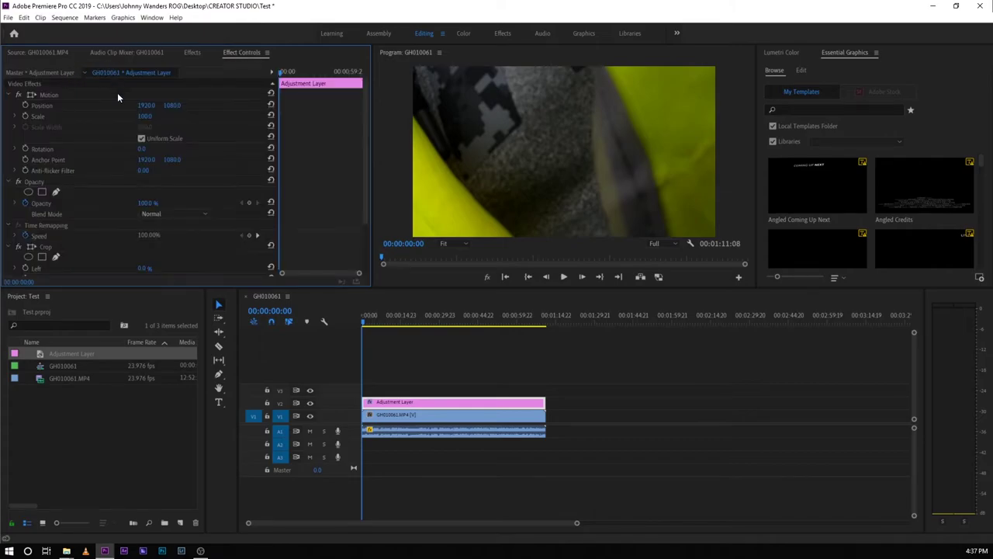
Flip back and forth between the Effects list and the Effect Controls settings.
{"action": "scroll", "coordinate": [195, 165], "scroll_direction": "down", "scroll_amount": 2}
{"action": "scroll", "coordinate": [193, 155], "scroll_direction": "up", "scroll_amount": 2}
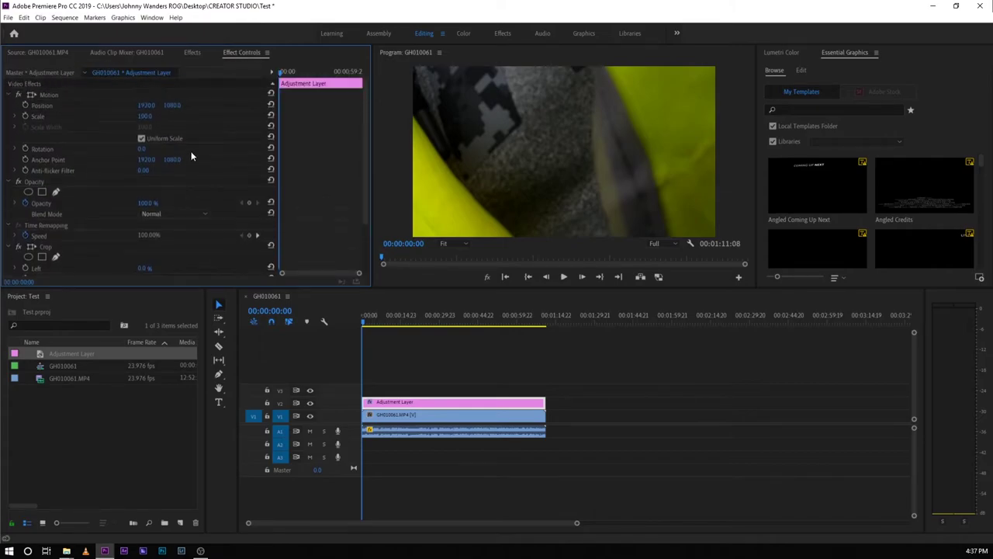
{"action": "left_click", "coordinate": [193, 53]}
{"action": "left_click", "coordinate": [232, 54]}
{"action": "left_click", "coordinate": [194, 53]}
{"action": "left_click", "coordinate": [232, 52]}
{"action": "left_click", "coordinate": [195, 54]}
{"action": "left_click", "coordinate": [224, 51]}
Set the Adjustment Layer's Crop Top to 10% in Effect Controls.
{"action": "scroll", "coordinate": [295, 187], "scroll_direction": "down", "scroll_amount": 4}
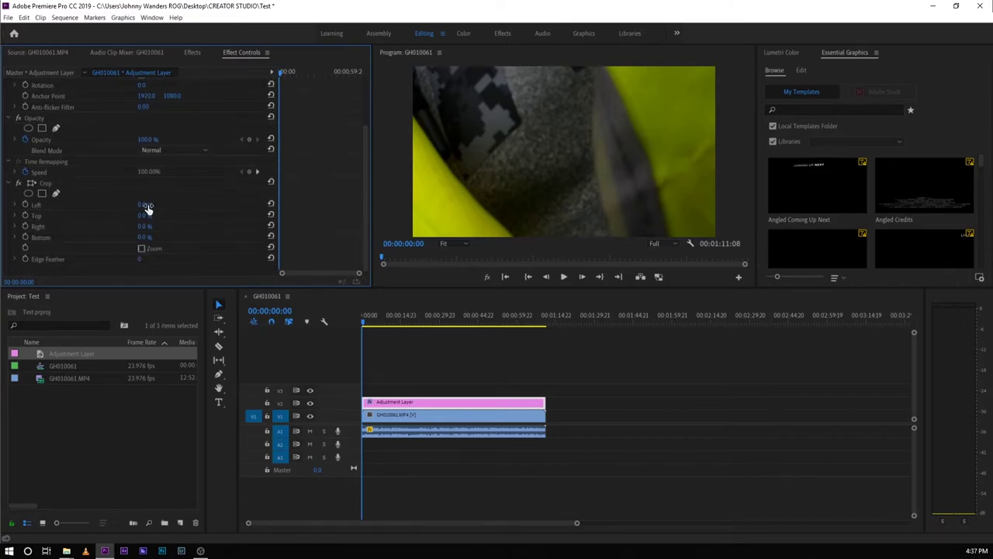
{"action": "left_click", "coordinate": [142, 216]}
{"action": "type", "text": "10"}
{"action": "key", "text": "Return"}
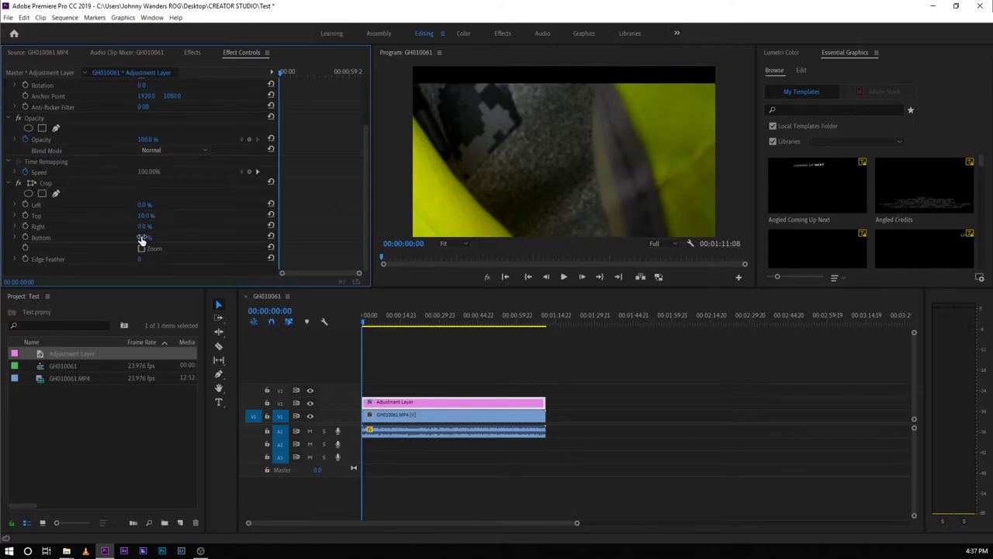
{"action": "left_click", "coordinate": [142, 237]}
Set Crop Bottom to 10% and scrub the sequence to preview the letterbox bars.
{"action": "type", "text": "10"}
{"action": "key", "text": "Return"}
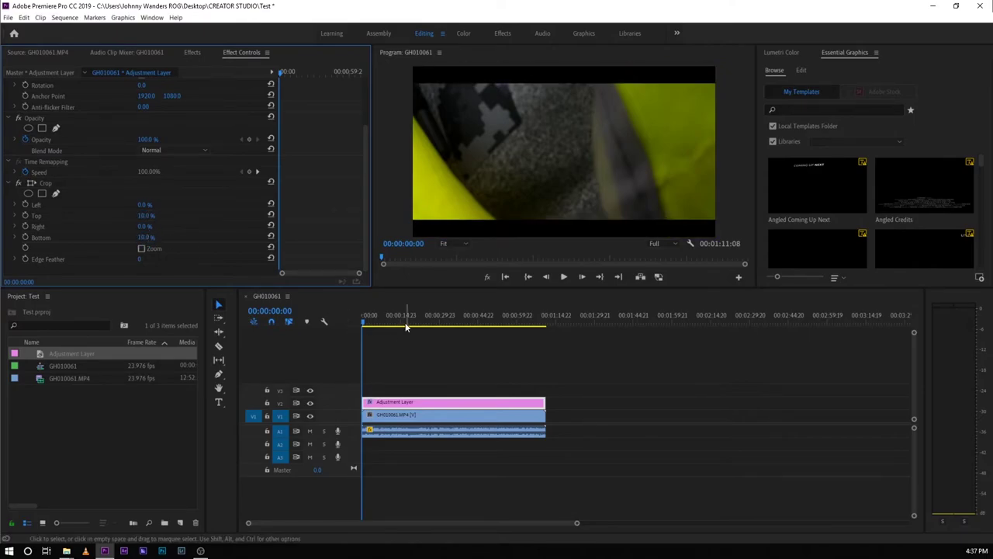
{"action": "left_click_drag", "start_coordinate": [406, 326], "coordinate": [463, 326]}
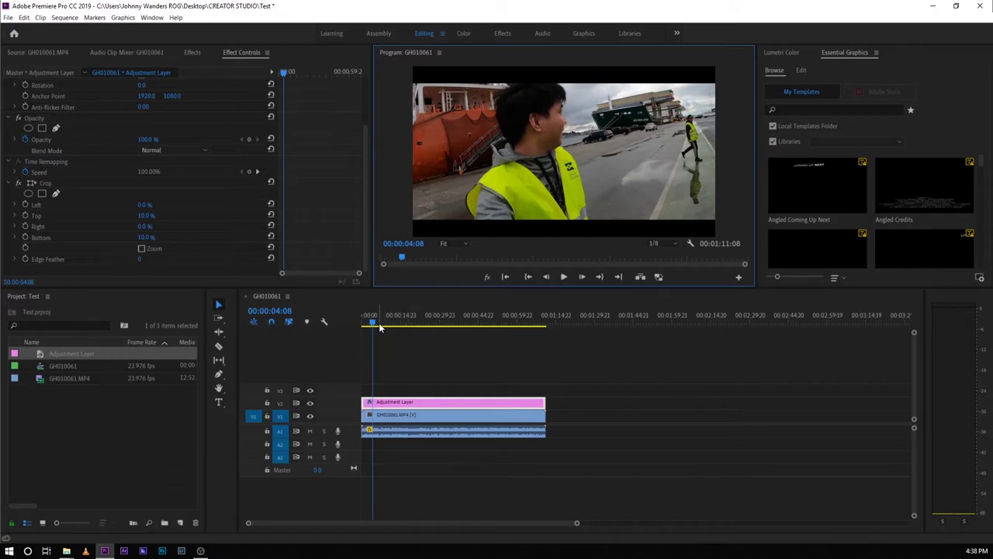
{"action": "mouse_move", "coordinate": [380, 327]}
{"action": "left_mouse_down"}
{"action": "mouse_move", "coordinate": [420, 324]}
{"action": "mouse_move", "coordinate": [395, 325]}
{"action": "left_mouse_up"}
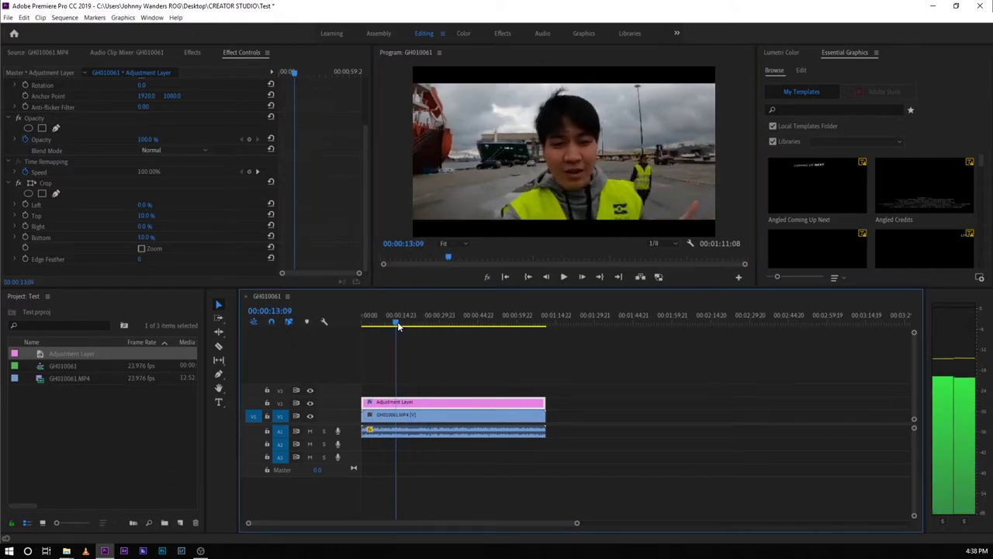
{"action": "left_click", "coordinate": [689, 243]}
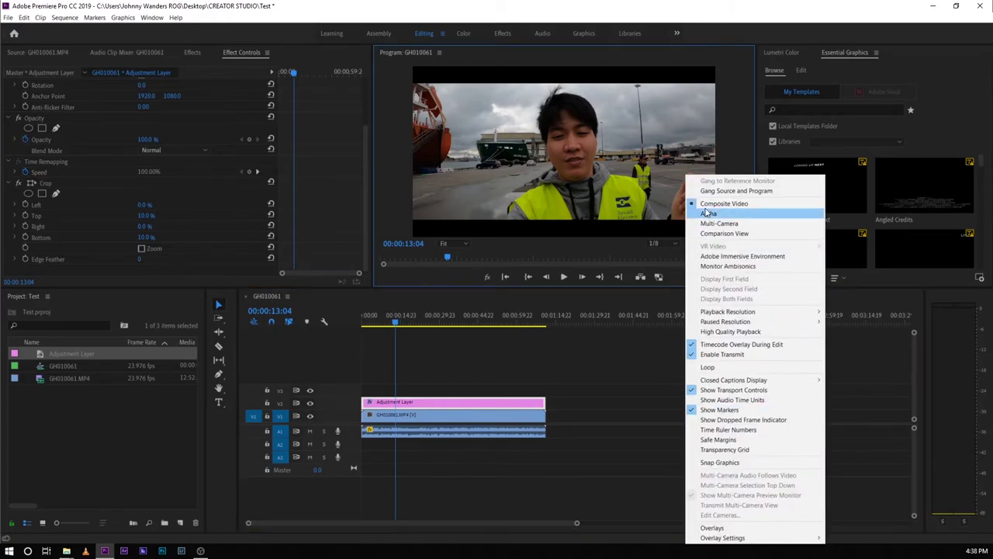
{"action": "left_click", "coordinate": [596, 244]}
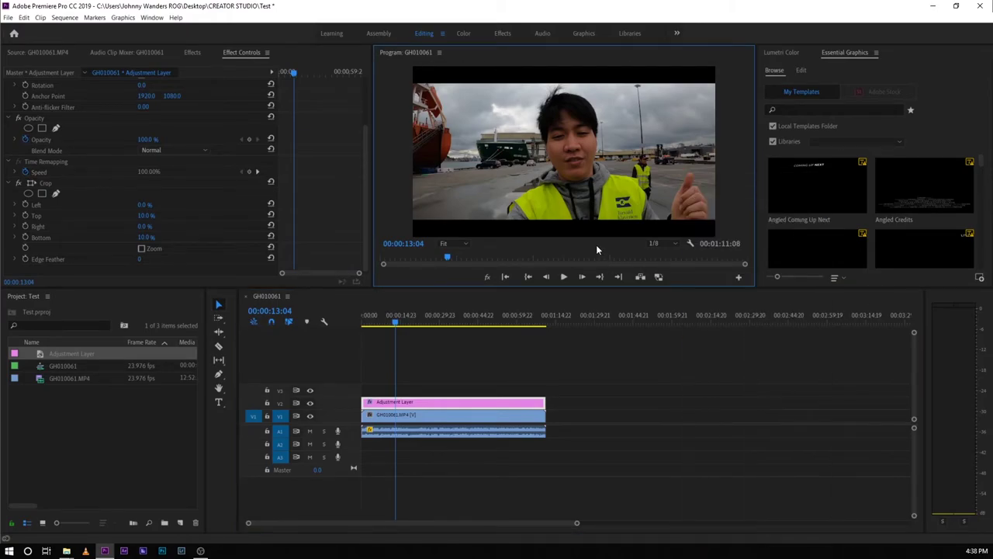
{"action": "left_click", "coordinate": [487, 278]}
{"action": "left_click", "coordinate": [487, 278]}
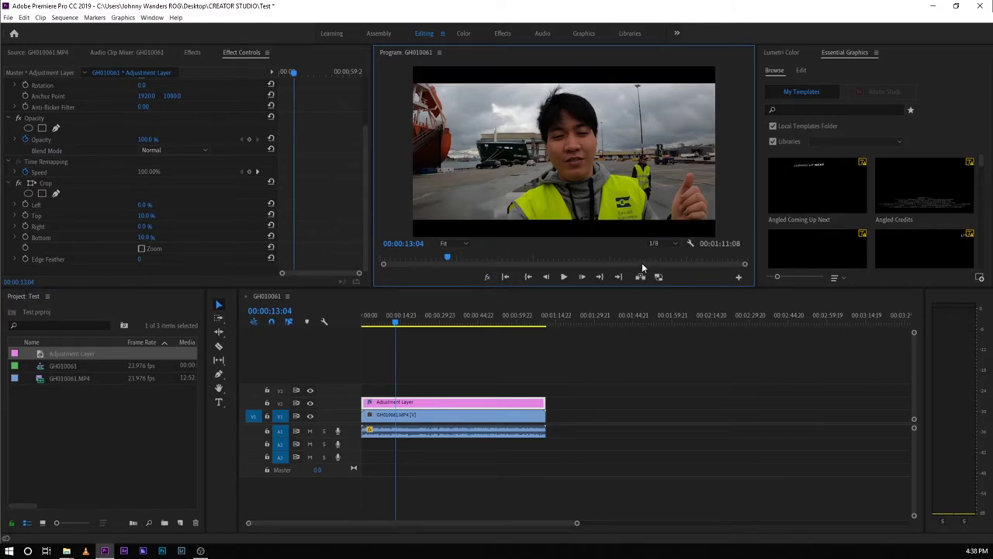
{"action": "left_click", "coordinate": [739, 277]}
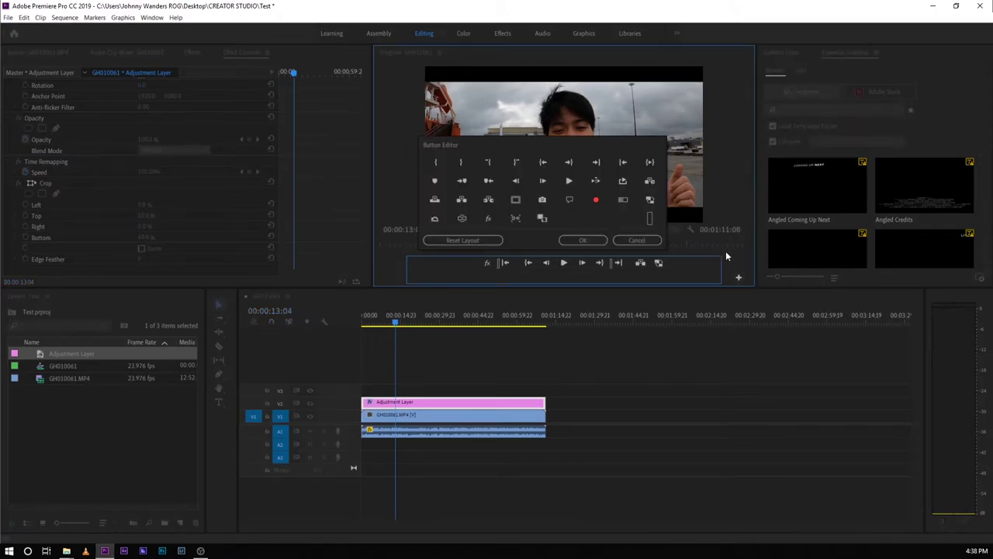
{"action": "left_click", "coordinate": [637, 240]}
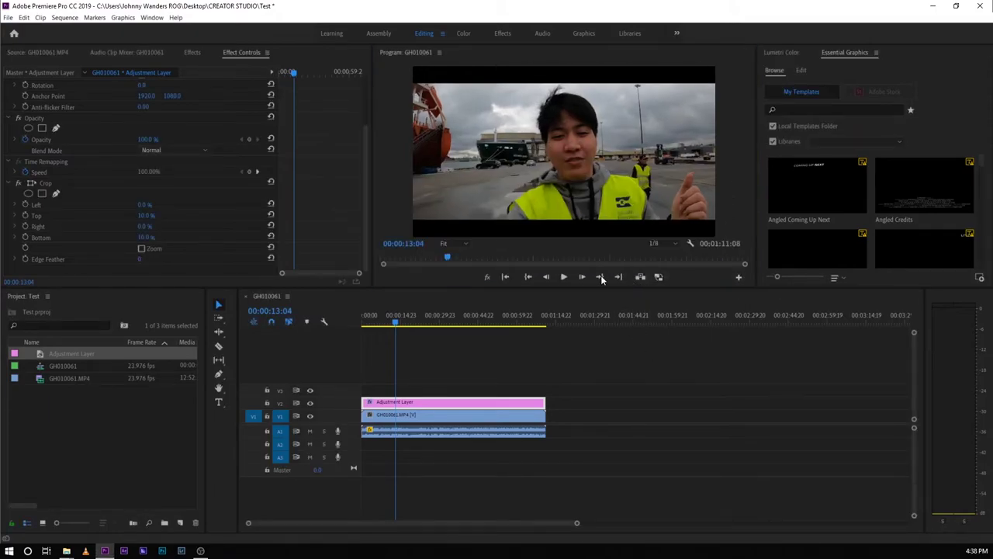
{"action": "left_click", "coordinate": [564, 277]}
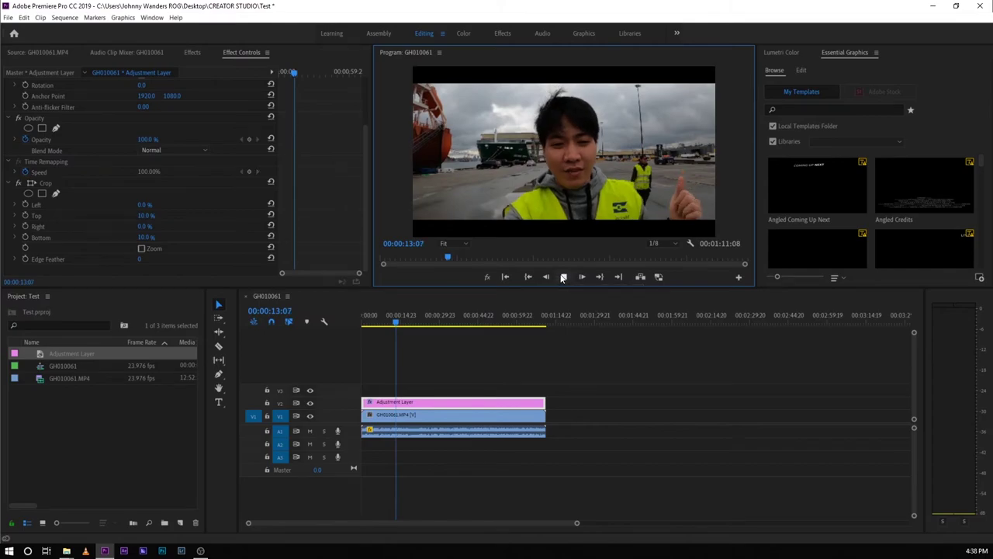
{"action": "left_click", "coordinate": [564, 277]}
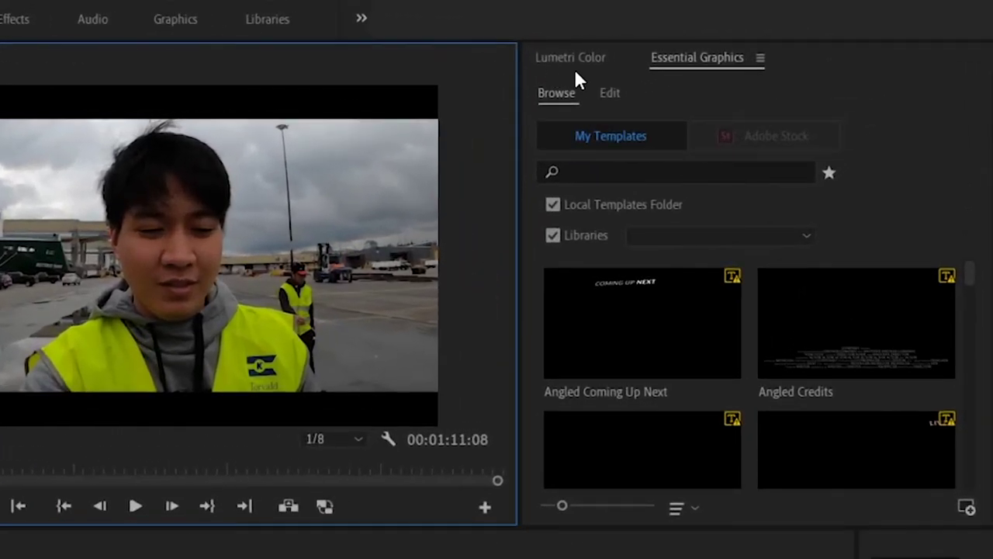
Bring up the Adjustment Layer's Lumetri Color panel in place of the Essential Graphics templates.
{"action": "left_click", "coordinate": [587, 62]}
{"action": "left_click", "coordinate": [698, 59]}
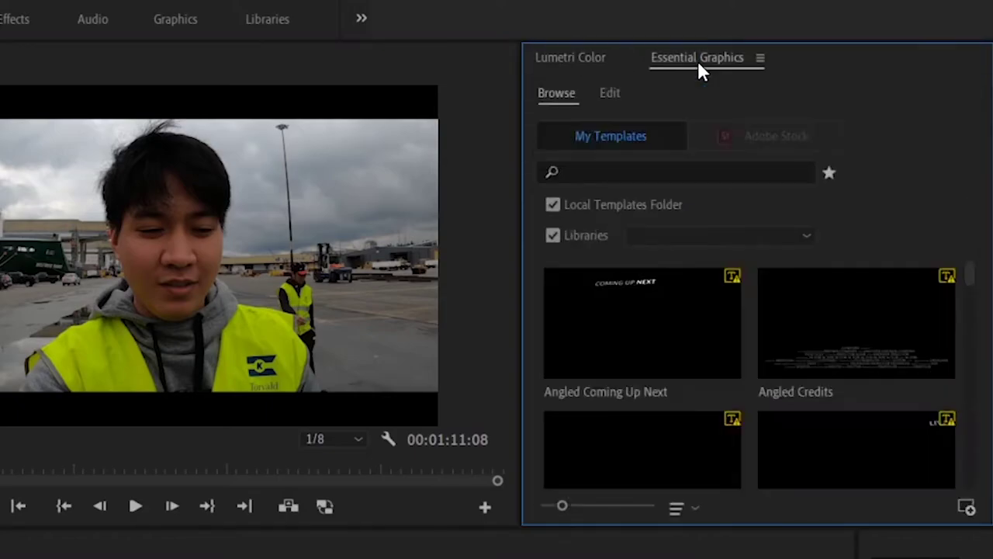
{"action": "left_click", "coordinate": [579, 62]}
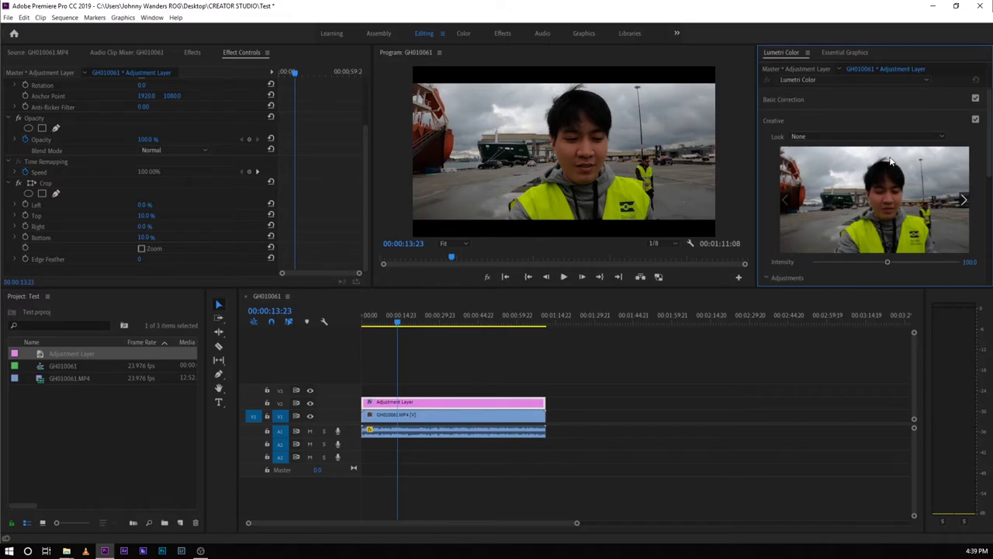
In Lumetri Basic Correction, raise exposure to 0.5 and lower highlights to about -6.0.
{"action": "scroll", "coordinate": [889, 156], "scroll_direction": "down", "scroll_amount": 5}
{"action": "scroll", "coordinate": [896, 197], "scroll_direction": "up", "scroll_amount": 3}
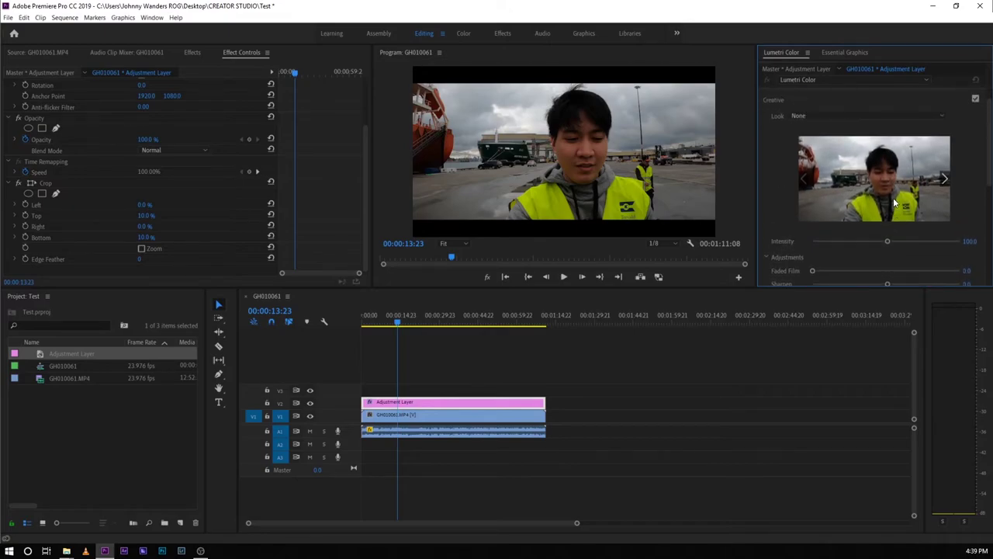
{"action": "scroll", "coordinate": [894, 197], "scroll_direction": "up", "scroll_amount": 1}
{"action": "left_click", "coordinate": [846, 99]}
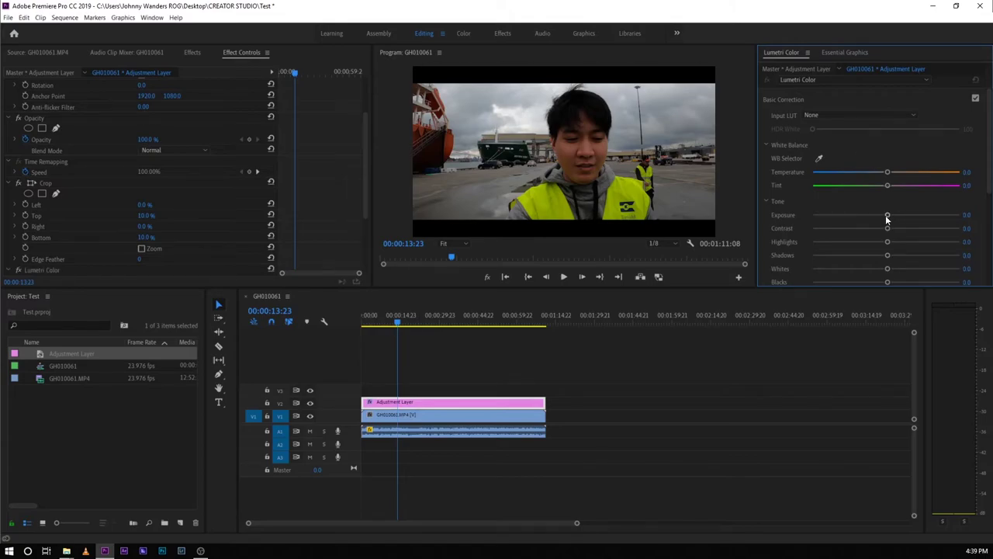
{"action": "left_click_drag", "start_coordinate": [887, 215], "coordinate": [894, 216]}
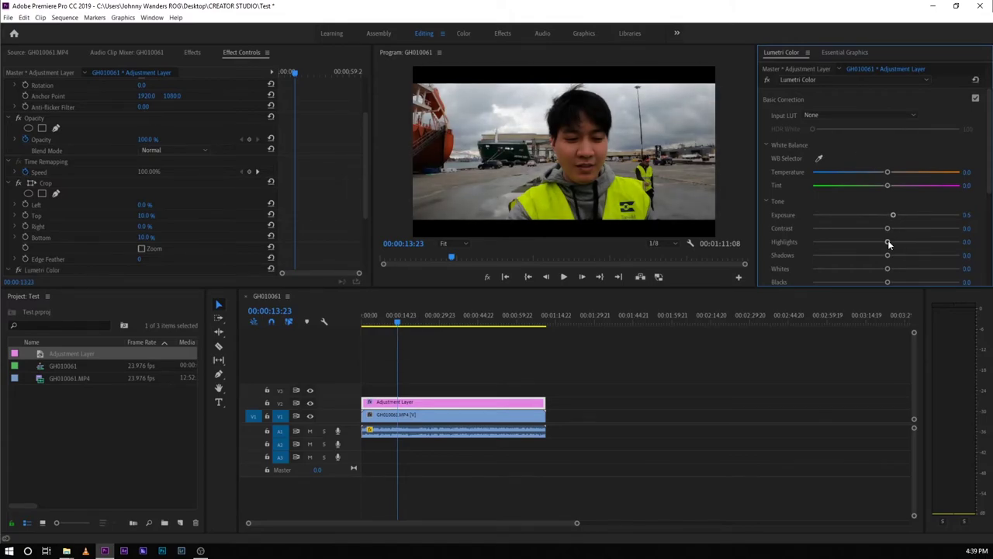
{"action": "mouse_move", "coordinate": [890, 246]}
{"action": "left_mouse_down"}
{"action": "mouse_move", "coordinate": [880, 244]}
{"action": "mouse_move", "coordinate": [892, 244]}
{"action": "mouse_move", "coordinate": [882, 243]}
{"action": "mouse_move", "coordinate": [883, 256]}
{"action": "left_mouse_up"}
{"action": "left_click", "coordinate": [843, 99]}
Apply the JW DARK HAZE Creative look to the Adjustment Layer at 45.6 intensity.
{"action": "left_click", "coordinate": [816, 118]}
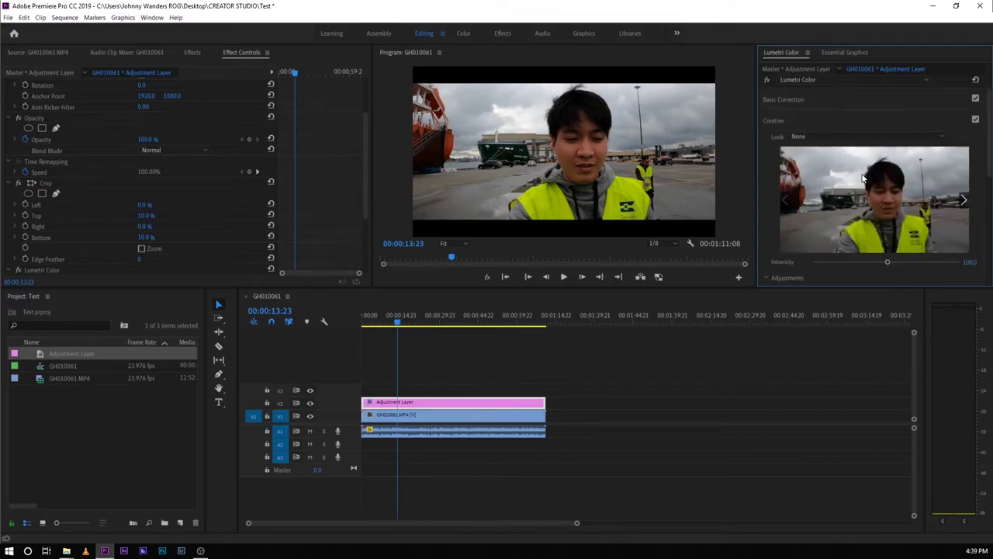
{"action": "left_click", "coordinate": [861, 136]}
{"action": "scroll", "coordinate": [858, 341], "scroll_direction": "down", "scroll_amount": 10}
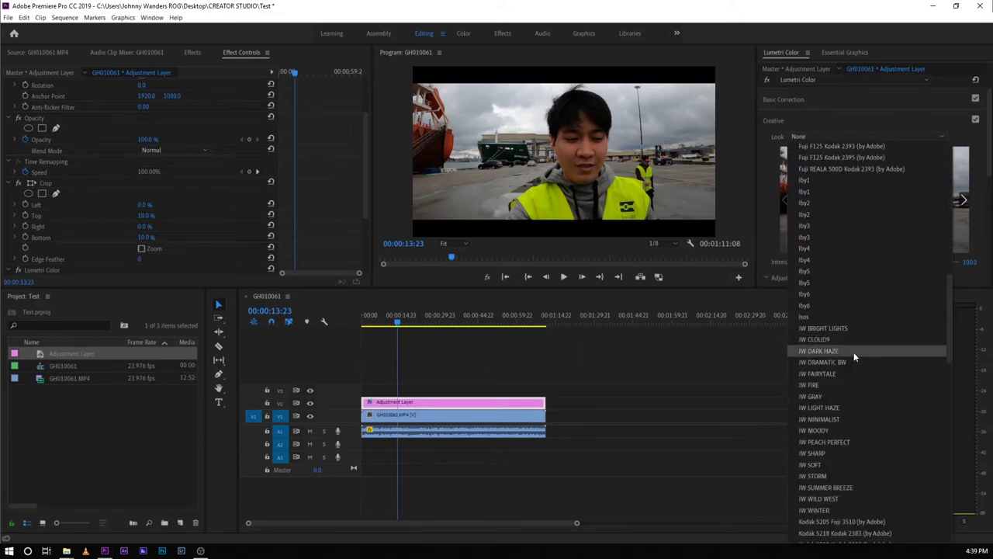
{"action": "left_click", "coordinate": [858, 352]}
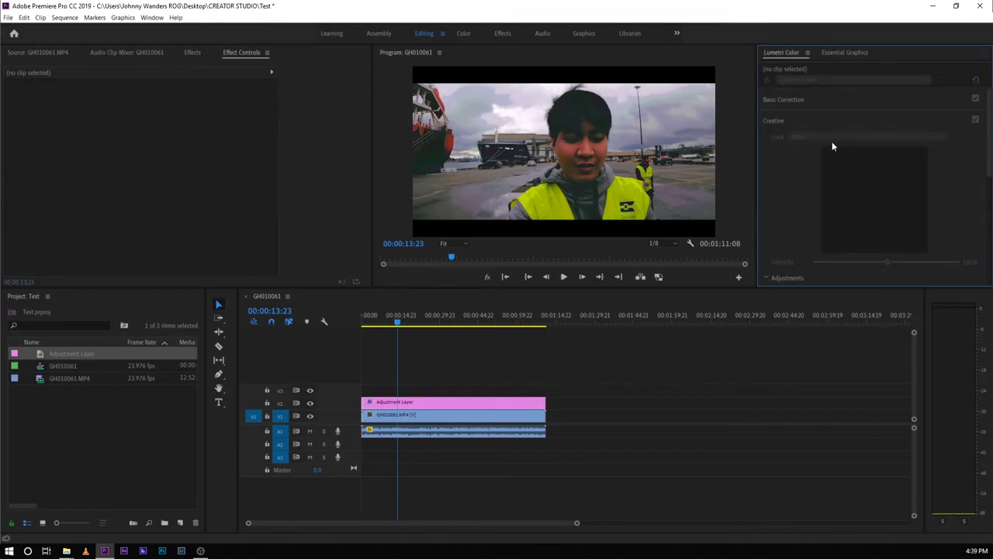
{"action": "left_click", "coordinate": [477, 403]}
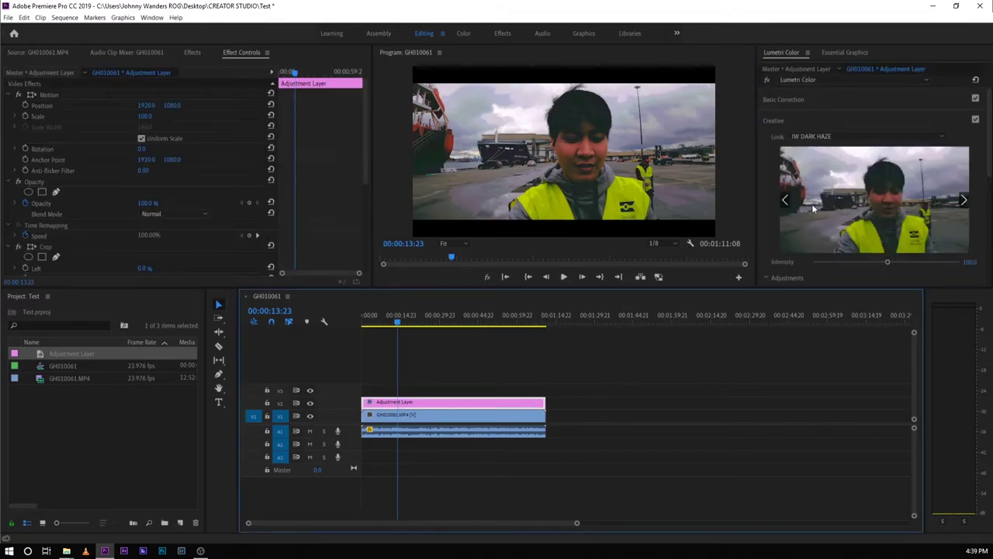
{"action": "left_click", "coordinate": [882, 265]}
{"action": "left_click_drag", "start_coordinate": [866, 266], "coordinate": [846, 264]}
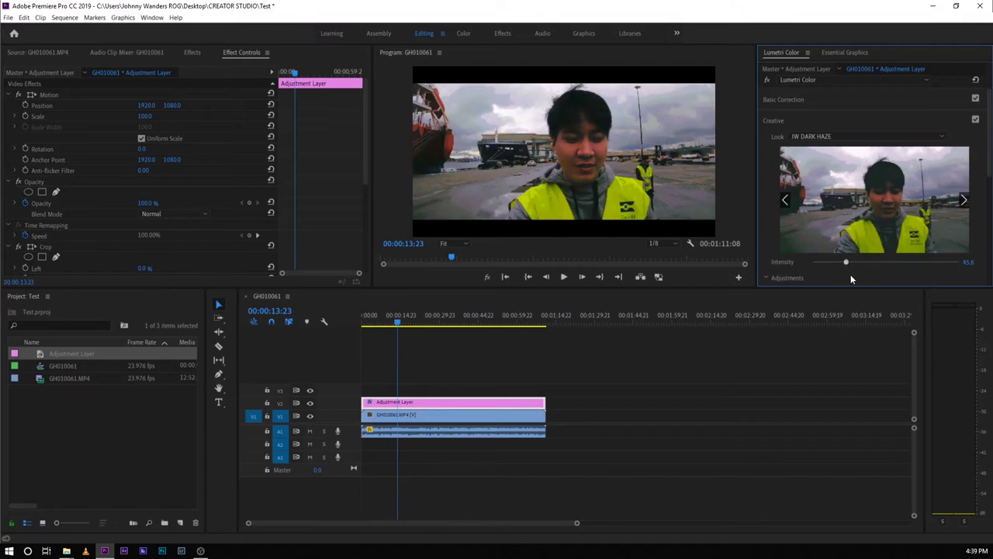
{"action": "left_click", "coordinate": [856, 136]}
{"action": "left_click", "coordinate": [574, 400]}
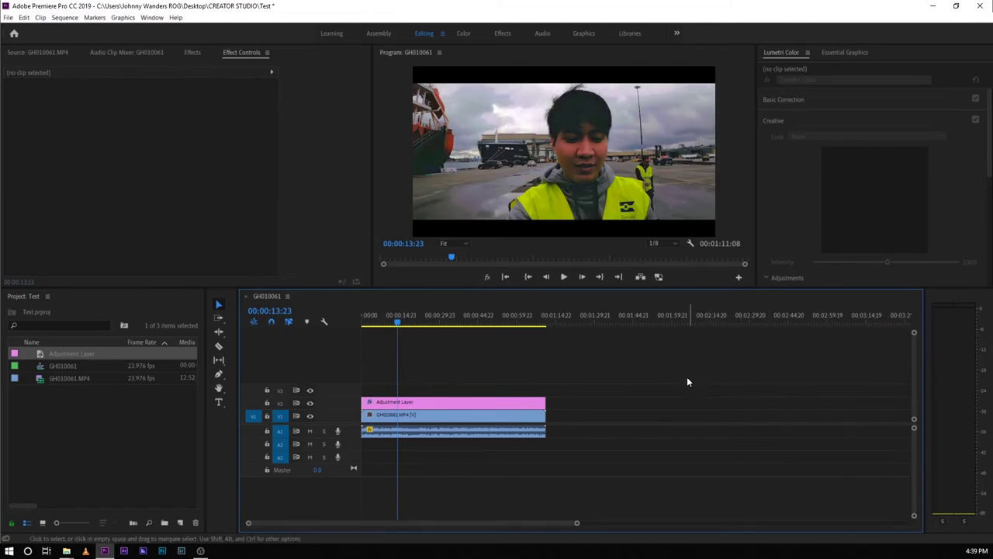
{"action": "left_click", "coordinate": [837, 52]}
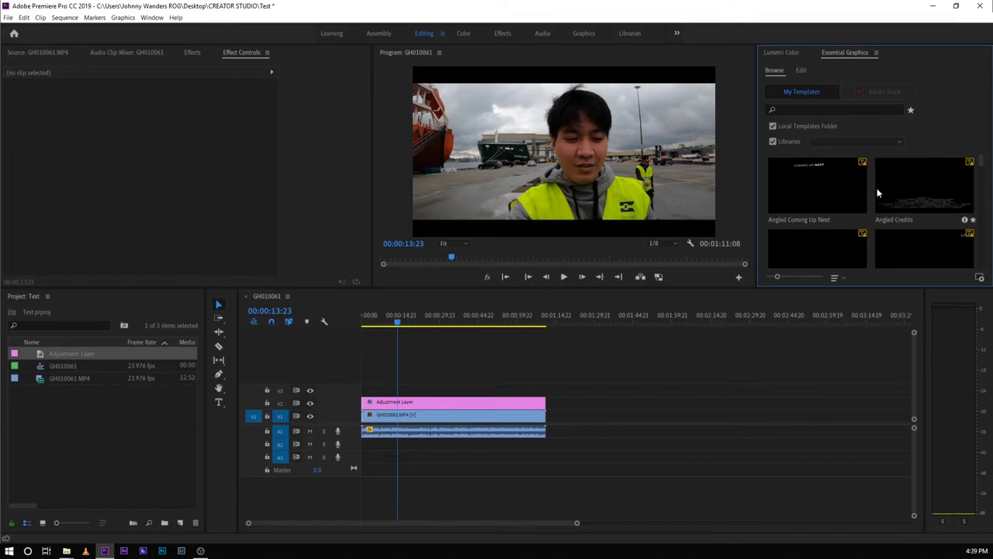
Scroll the templates, show the 'crop' Effects search, and filter templates to favourites only.
{"action": "scroll", "coordinate": [877, 188], "scroll_direction": "down", "scroll_amount": 1}
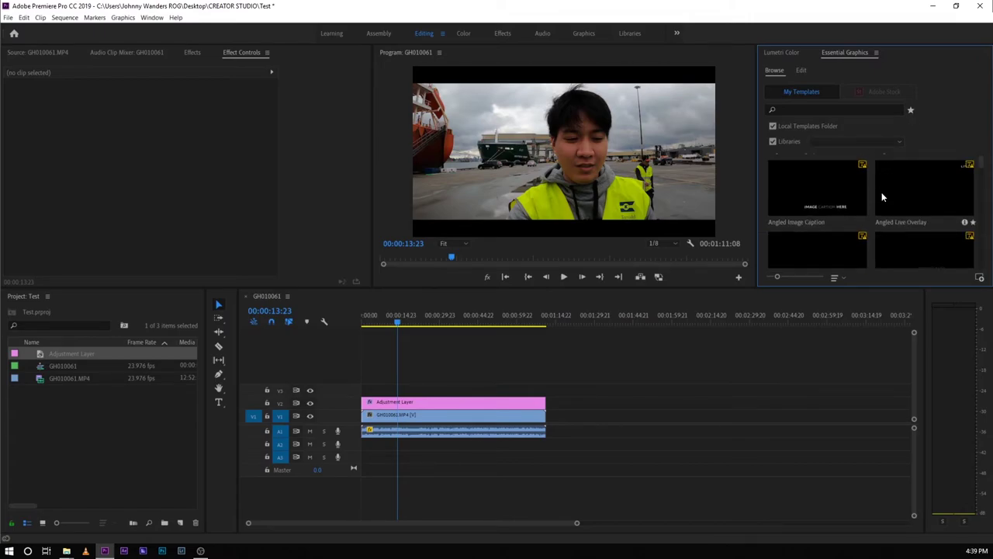
{"action": "scroll", "coordinate": [874, 215], "scroll_direction": "down", "scroll_amount": 1}
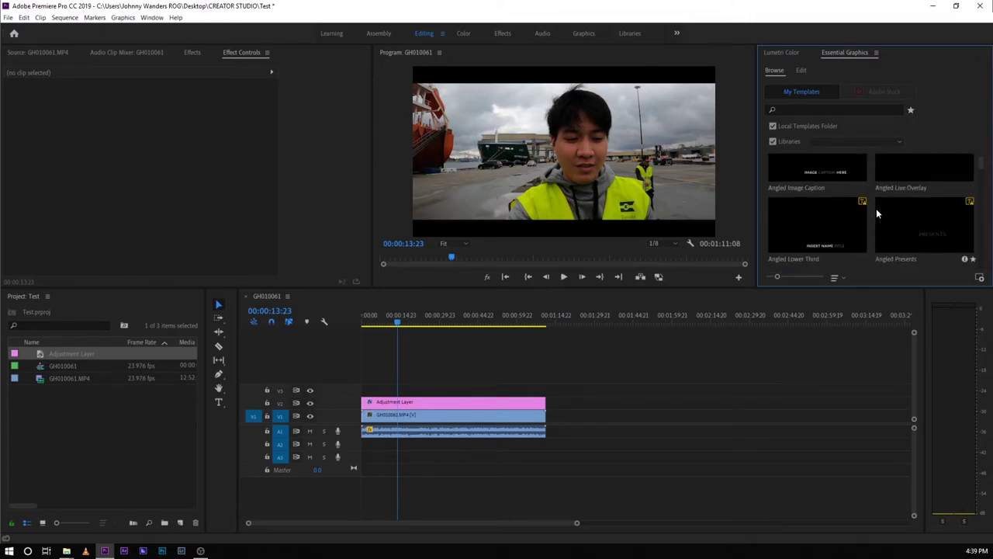
{"action": "scroll", "coordinate": [878, 208], "scroll_direction": "down", "scroll_amount": 1}
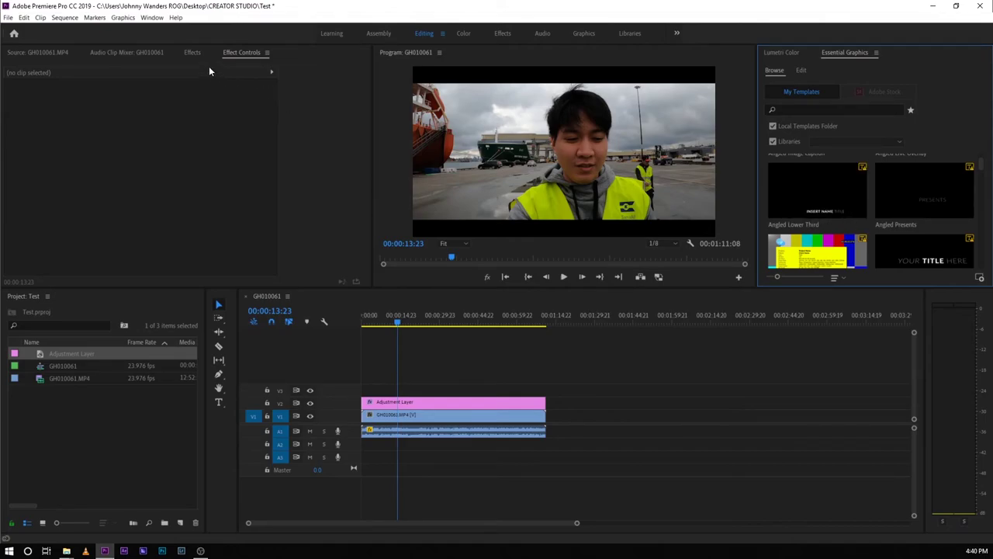
{"action": "left_click", "coordinate": [192, 52]}
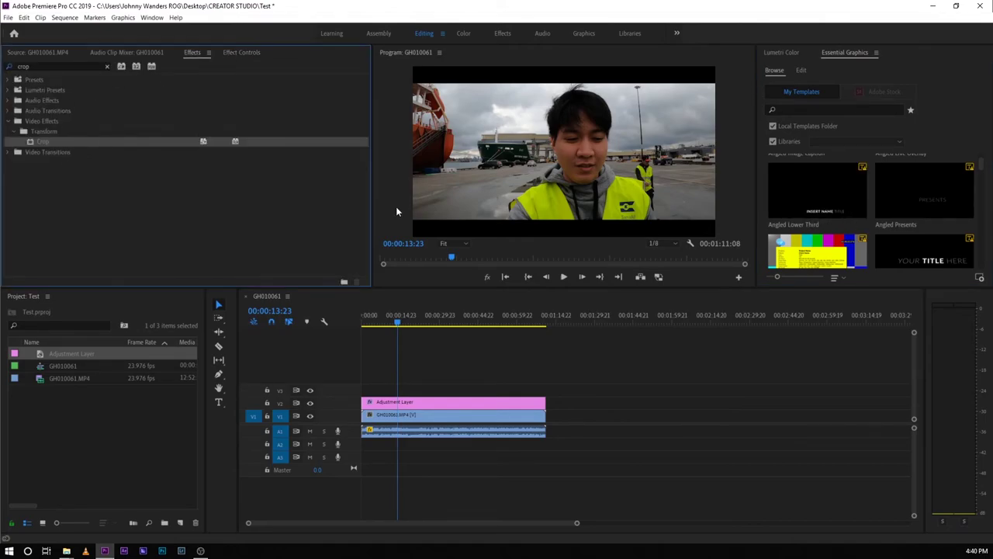
{"action": "scroll", "coordinate": [932, 179], "scroll_direction": "down", "scroll_amount": 2}
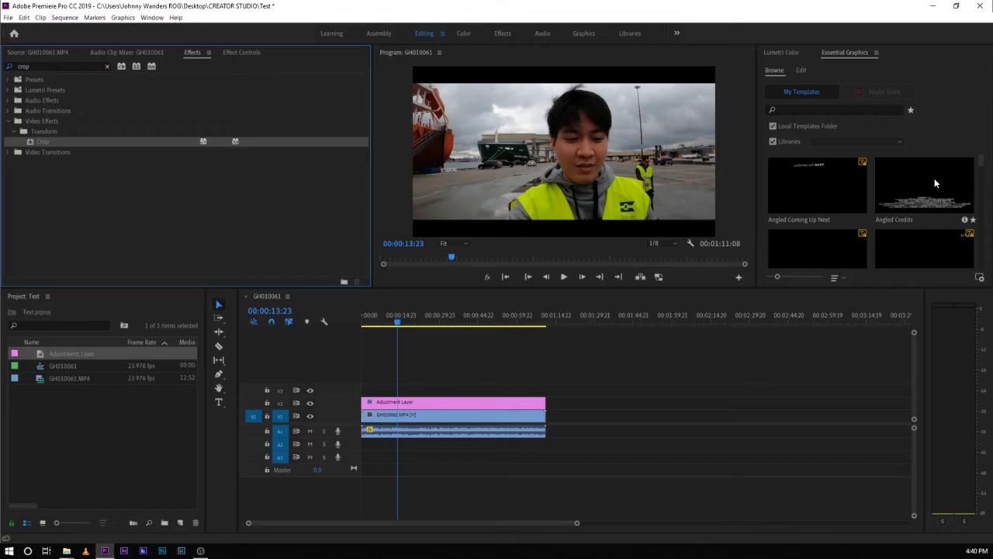
{"action": "scroll", "coordinate": [922, 187], "scroll_direction": "down", "scroll_amount": 3}
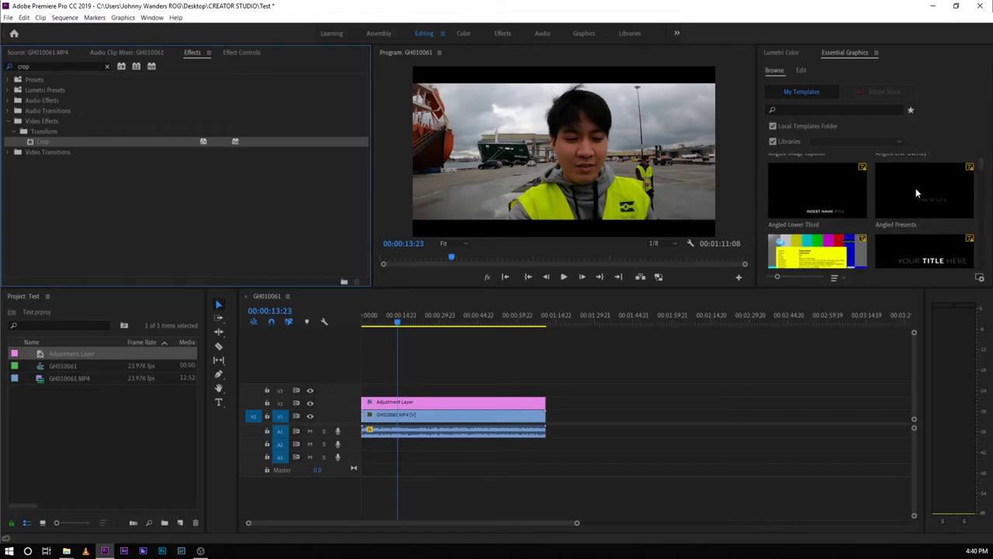
{"action": "left_click", "coordinate": [911, 110]}
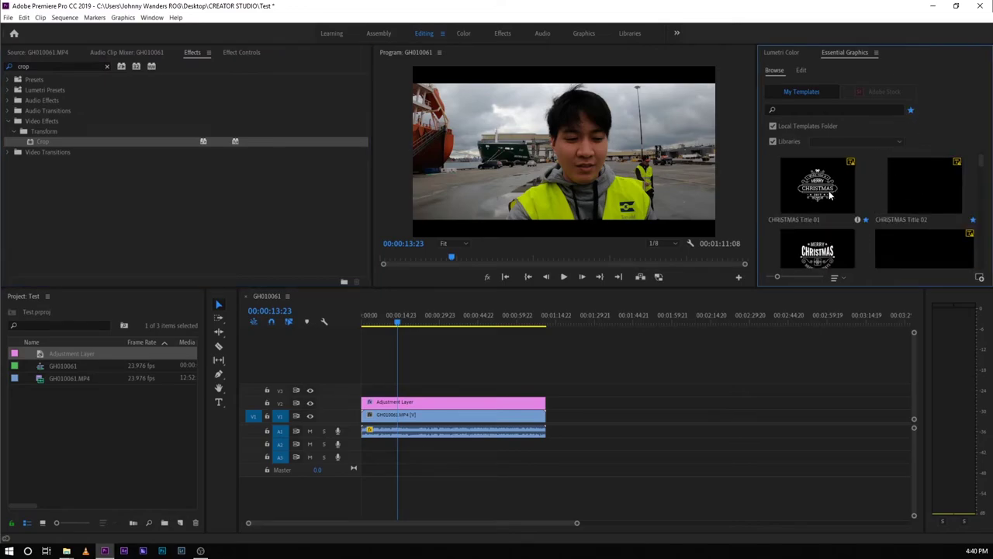
Place CHRISTMAS Title 01 on track V3 and preview it, checking its editable text fields.
{"action": "left_click_drag", "start_coordinate": [824, 186], "coordinate": [406, 387]}
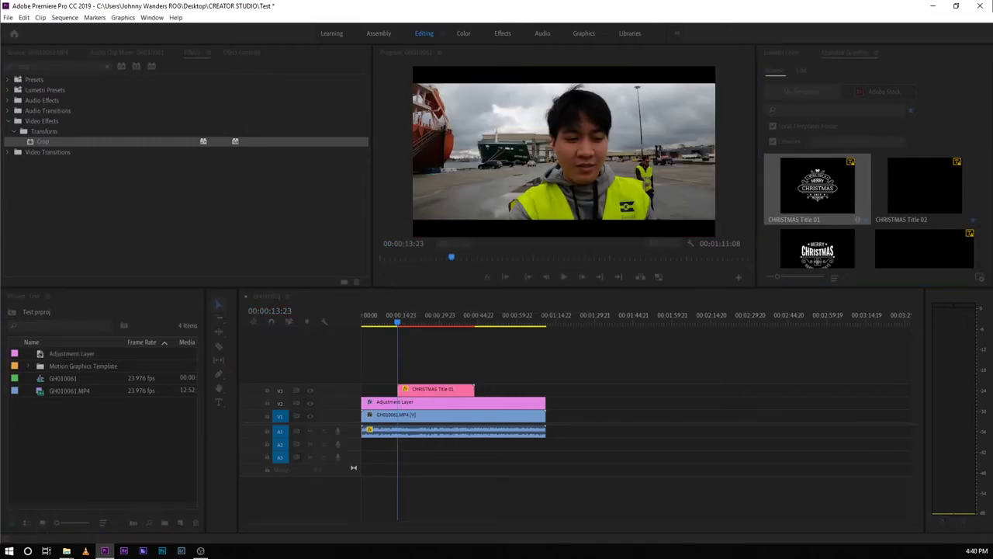
{"action": "left_click_drag", "start_coordinate": [416, 320], "coordinate": [433, 321]}
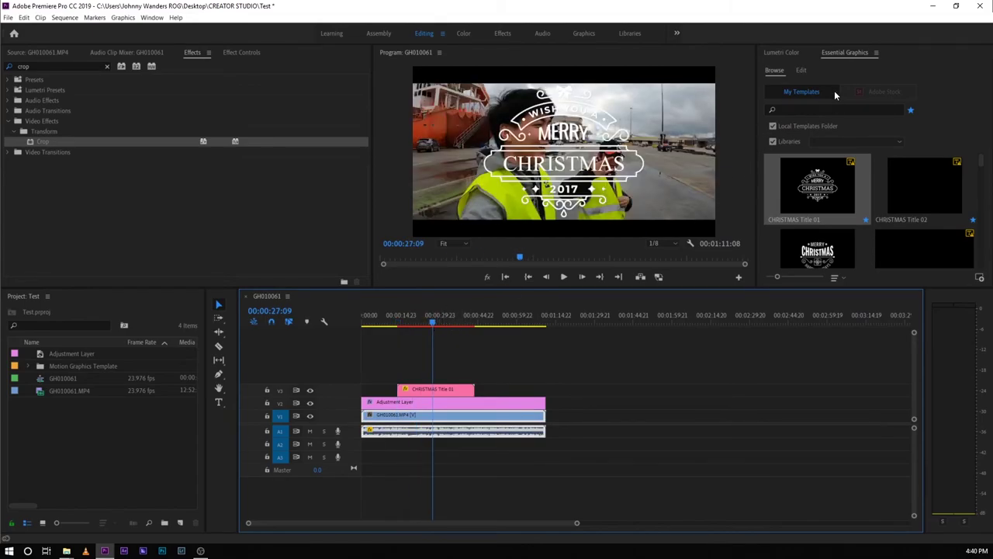
{"action": "left_click", "coordinate": [801, 71]}
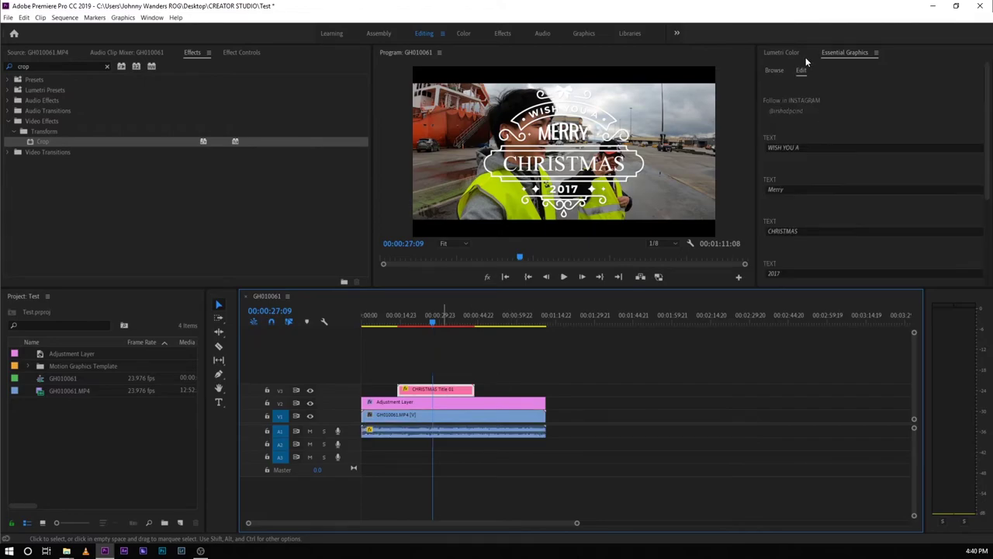
{"action": "left_click", "coordinate": [777, 70]}
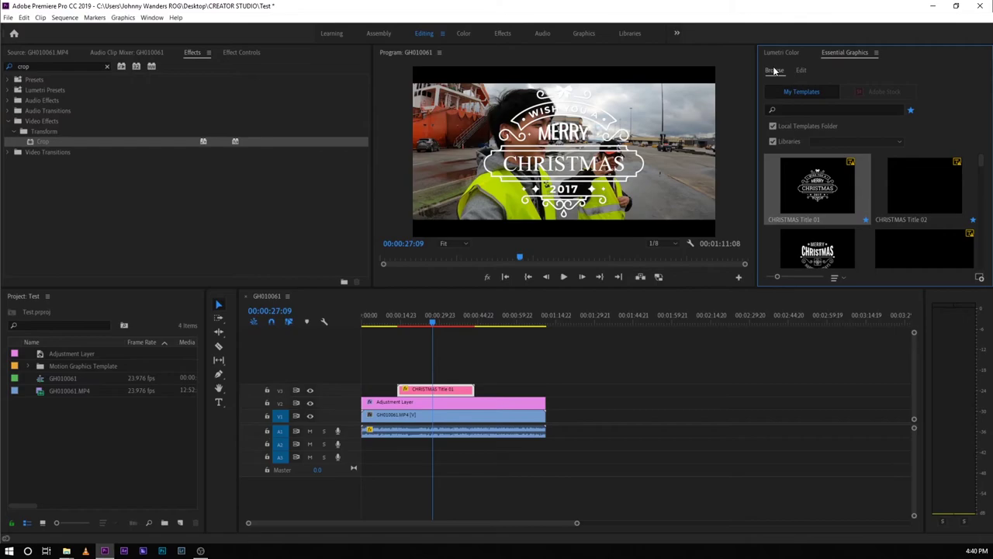
{"action": "left_click", "coordinate": [800, 70]}
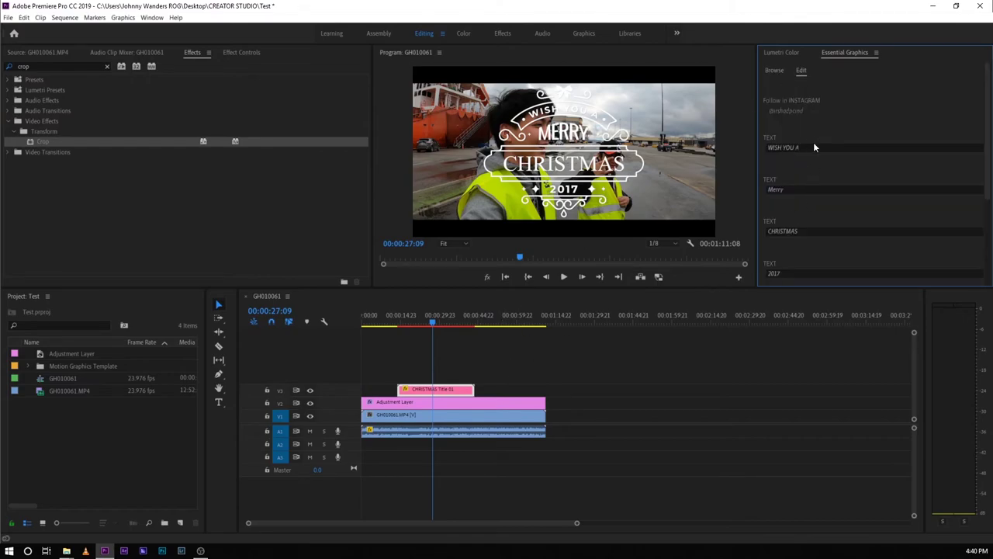
{"action": "left_click", "coordinate": [775, 71]}
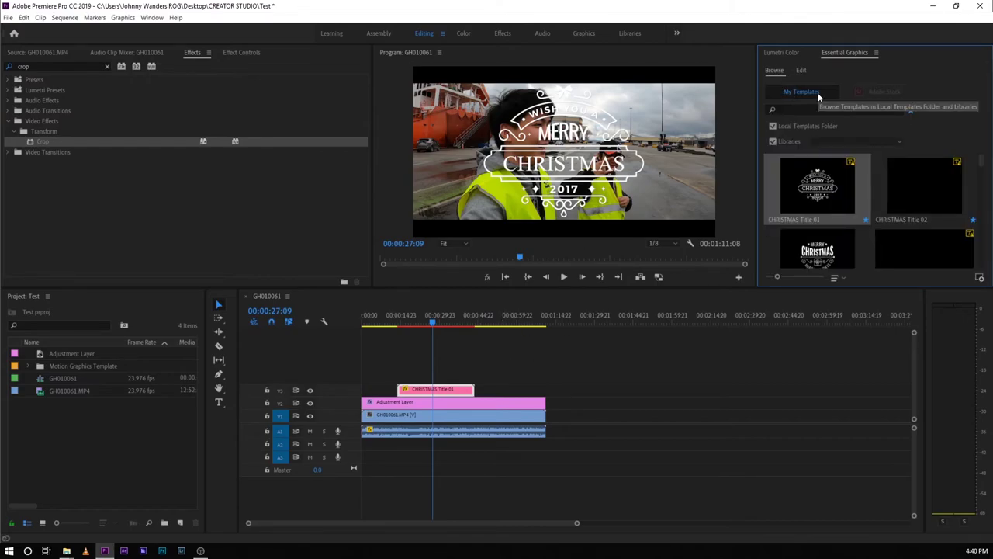
{"action": "left_click", "coordinate": [504, 318]}
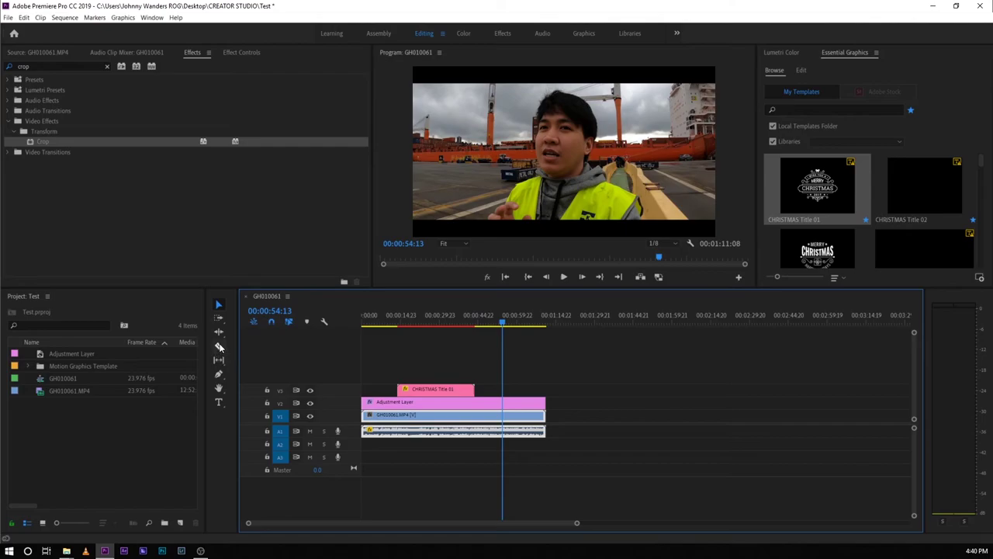
Try the Razor and Ripple Edit tools, returning to the Selection tool each time.
{"action": "key", "text": "c"}
{"action": "key", "text": "v"}
{"action": "key", "text": "b"}
{"action": "key", "text": "v"}
Widen the timeline over the audio meters and play the sequence until 00:01:02:12.
{"action": "left_click_drag", "start_coordinate": [924, 389], "coordinate": [974, 391]}
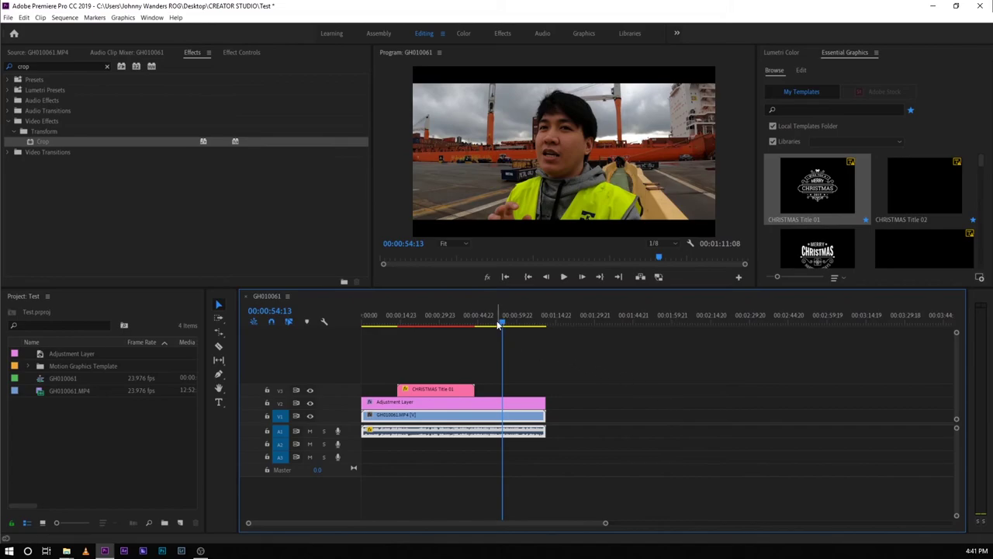
{"action": "key", "text": "space"}
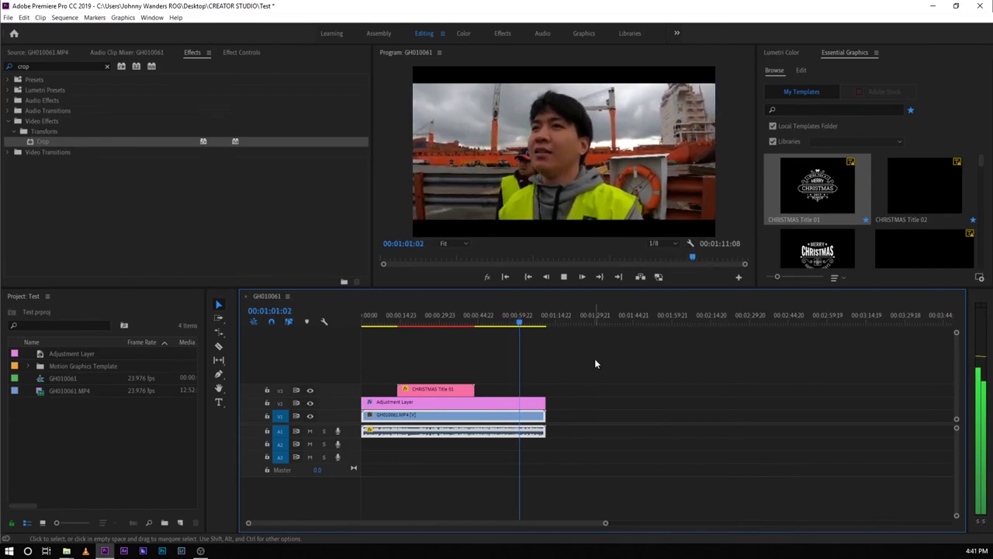
{"action": "key", "text": "space"}
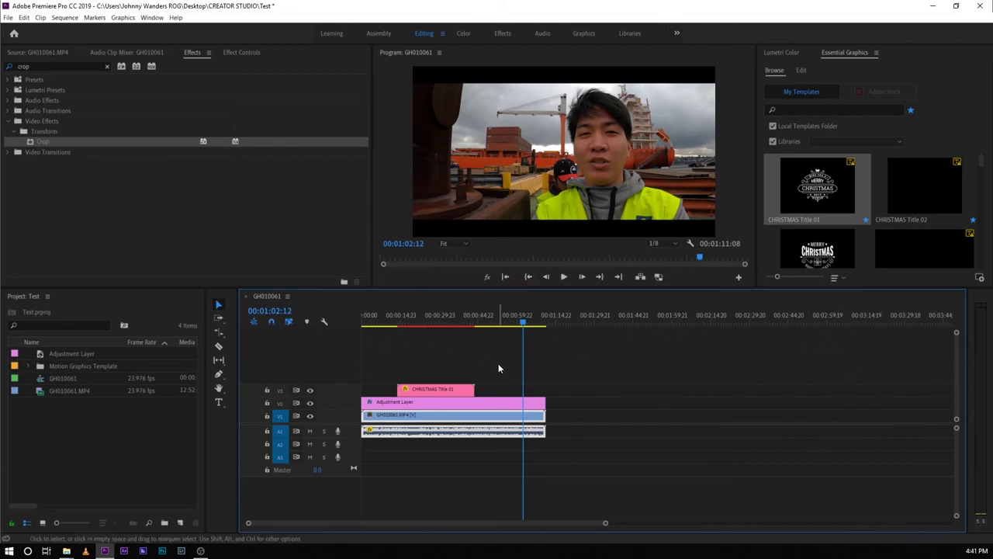
{"action": "left_click", "coordinate": [597, 515]}
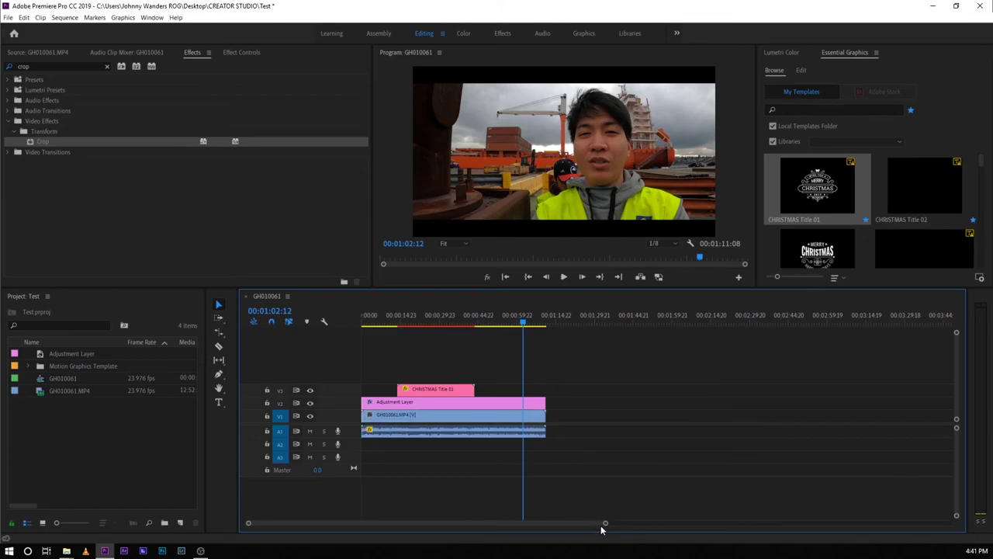
{"action": "left_click_drag", "start_coordinate": [605, 523], "coordinate": [536, 524]}
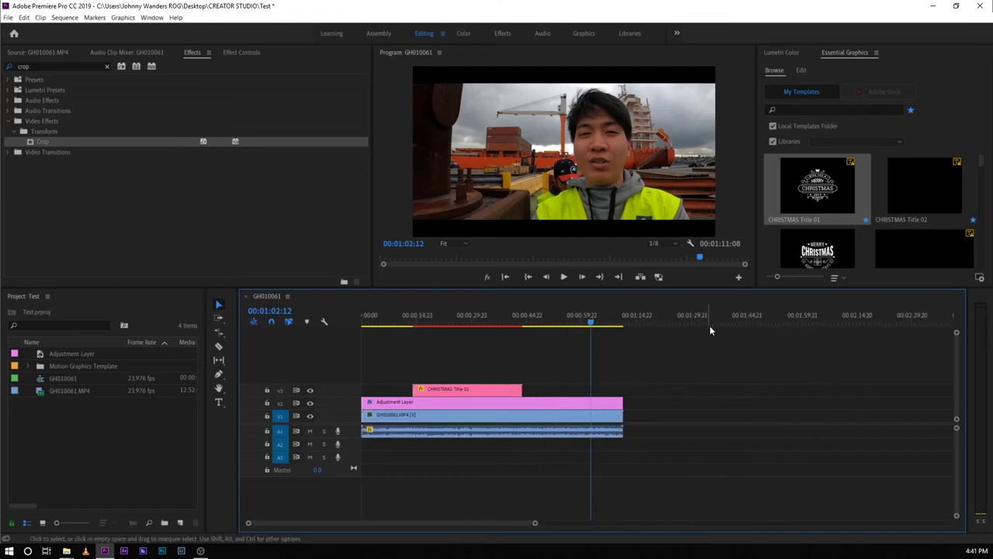
{"action": "left_click_drag", "start_coordinate": [969, 376], "coordinate": [583, 382]}
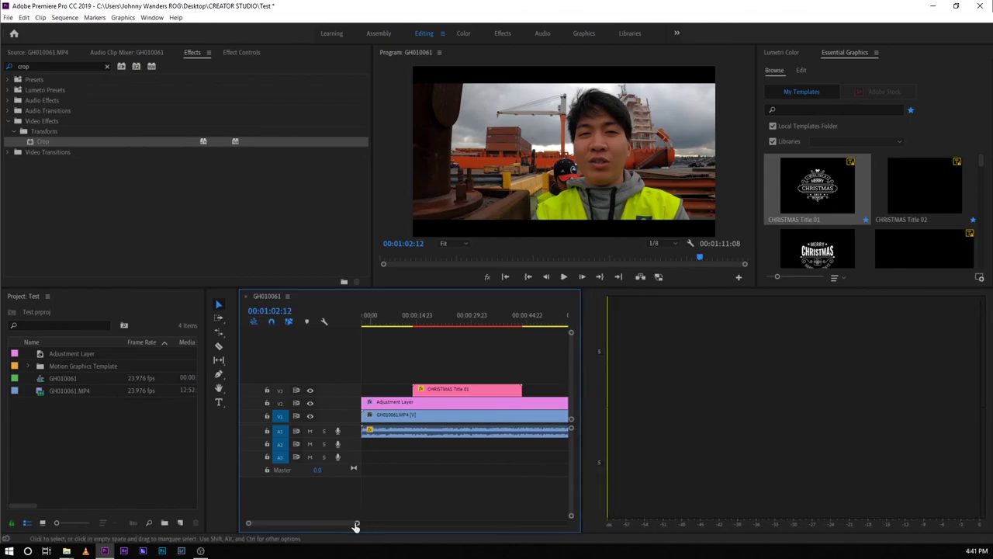
{"action": "left_click_drag", "start_coordinate": [356, 525], "coordinate": [405, 525]}
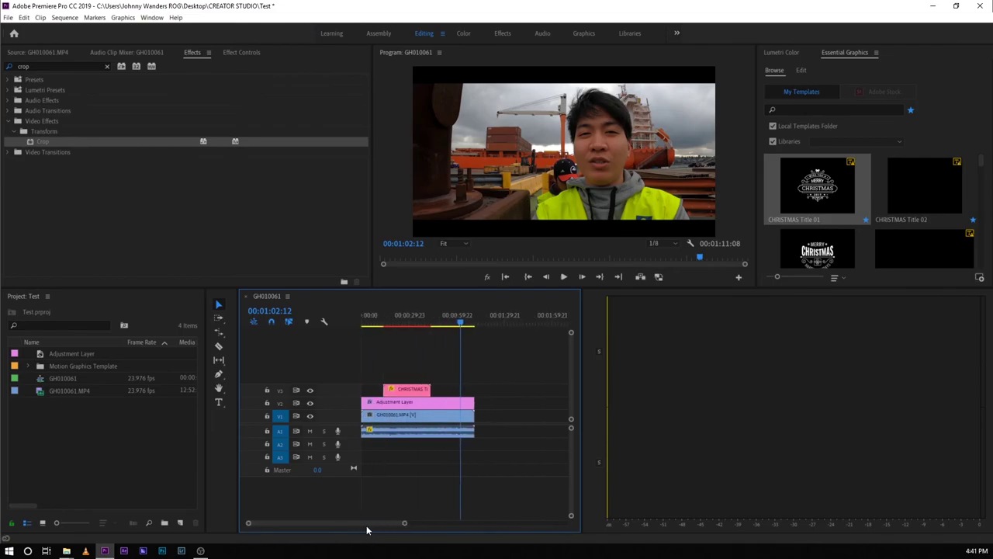
{"action": "left_click_drag", "start_coordinate": [415, 311], "coordinate": [443, 312]}
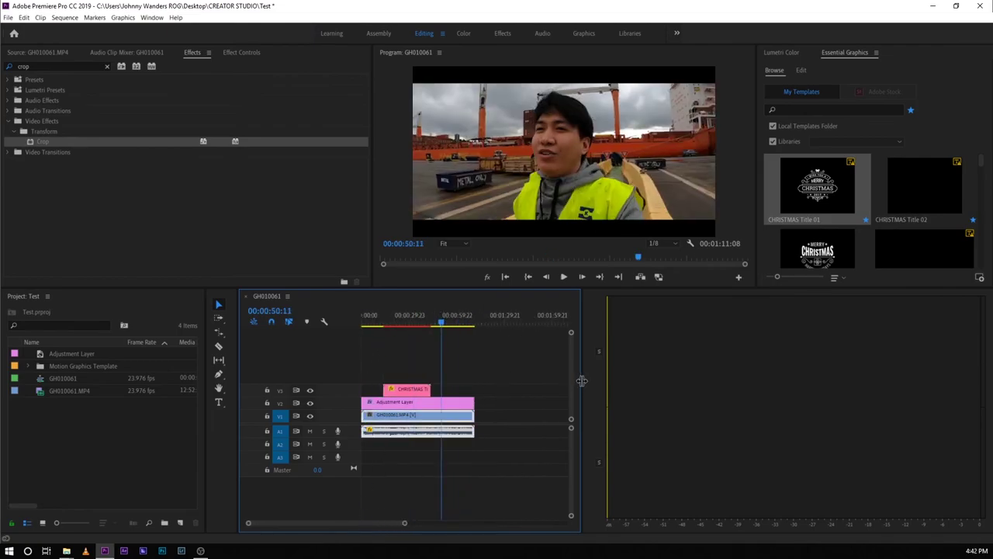
{"action": "left_click_drag", "start_coordinate": [580, 379], "coordinate": [983, 373]}
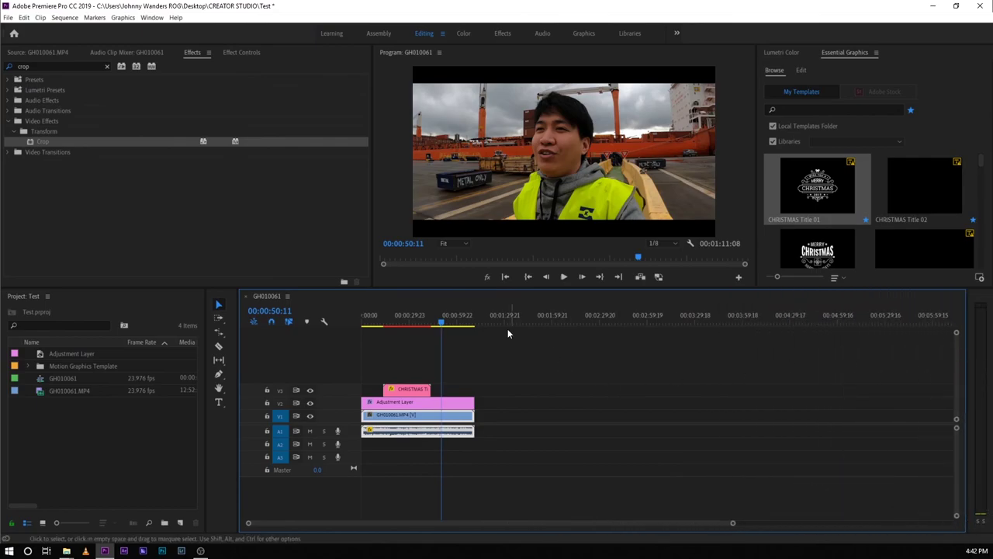
{"action": "left_click_drag", "start_coordinate": [497, 319], "coordinate": [484, 340]}
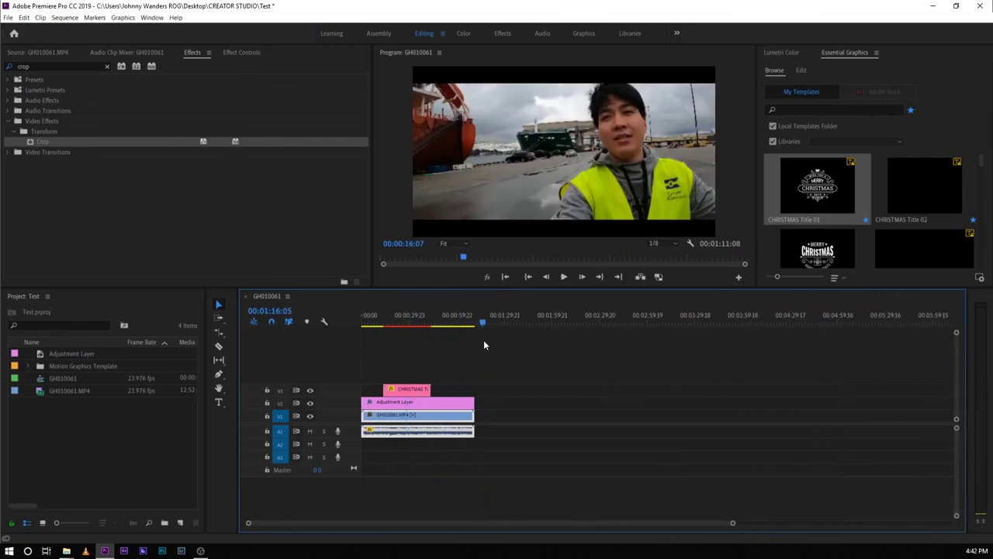
{"action": "left_click", "coordinate": [444, 319]}
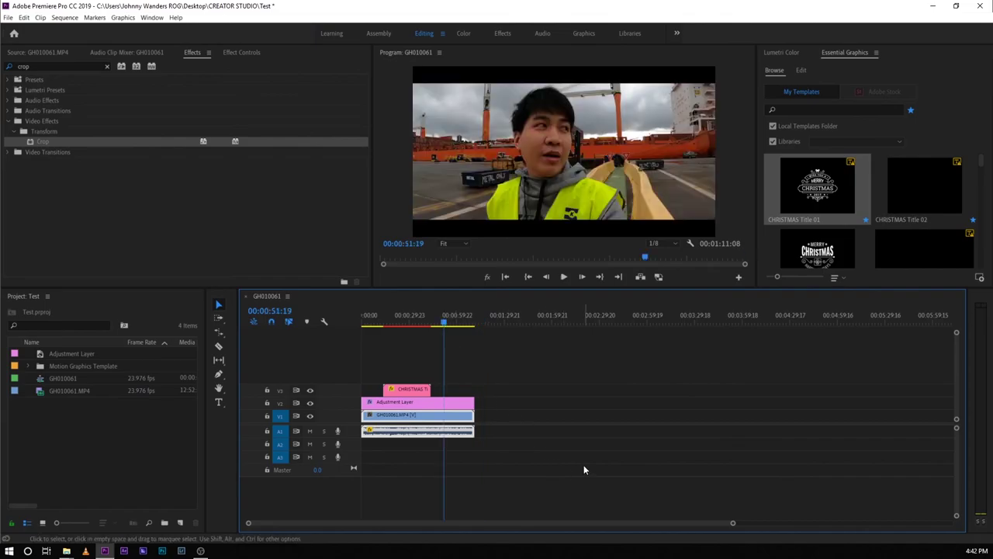